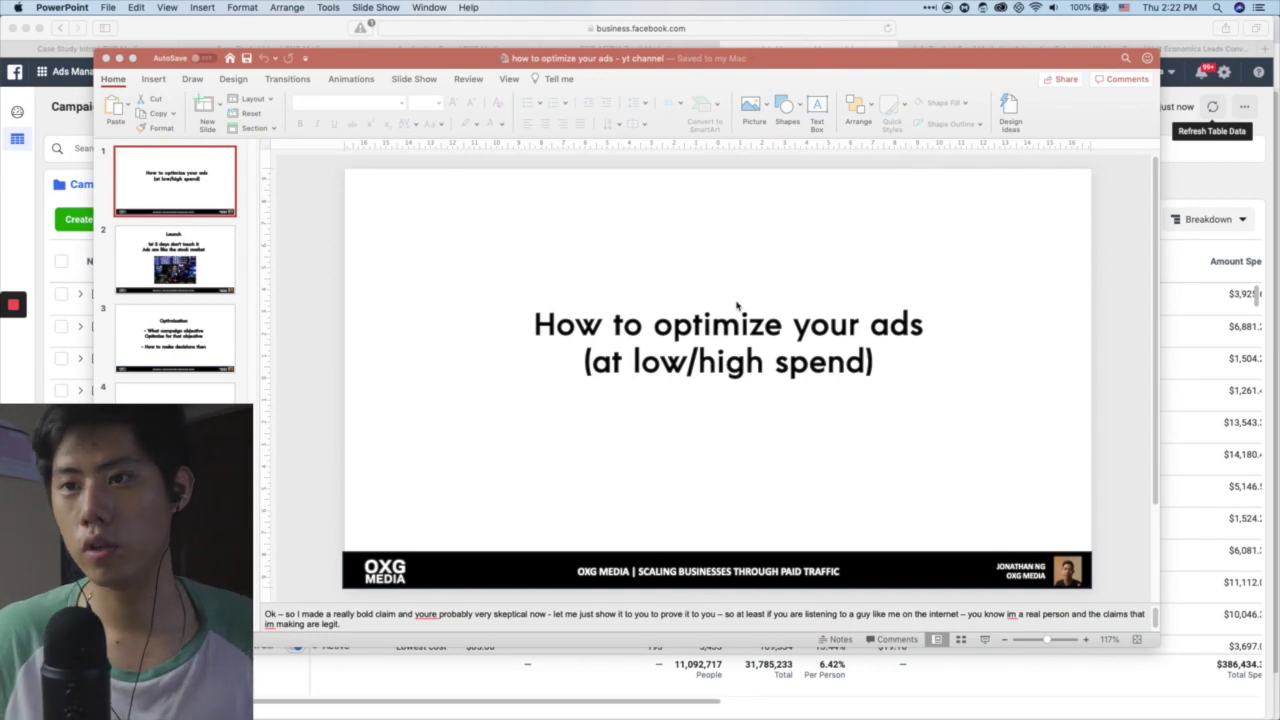
- Bring up the Launch slide and shift the presentation window slightly right
click(232, 281)
click(212, 279)
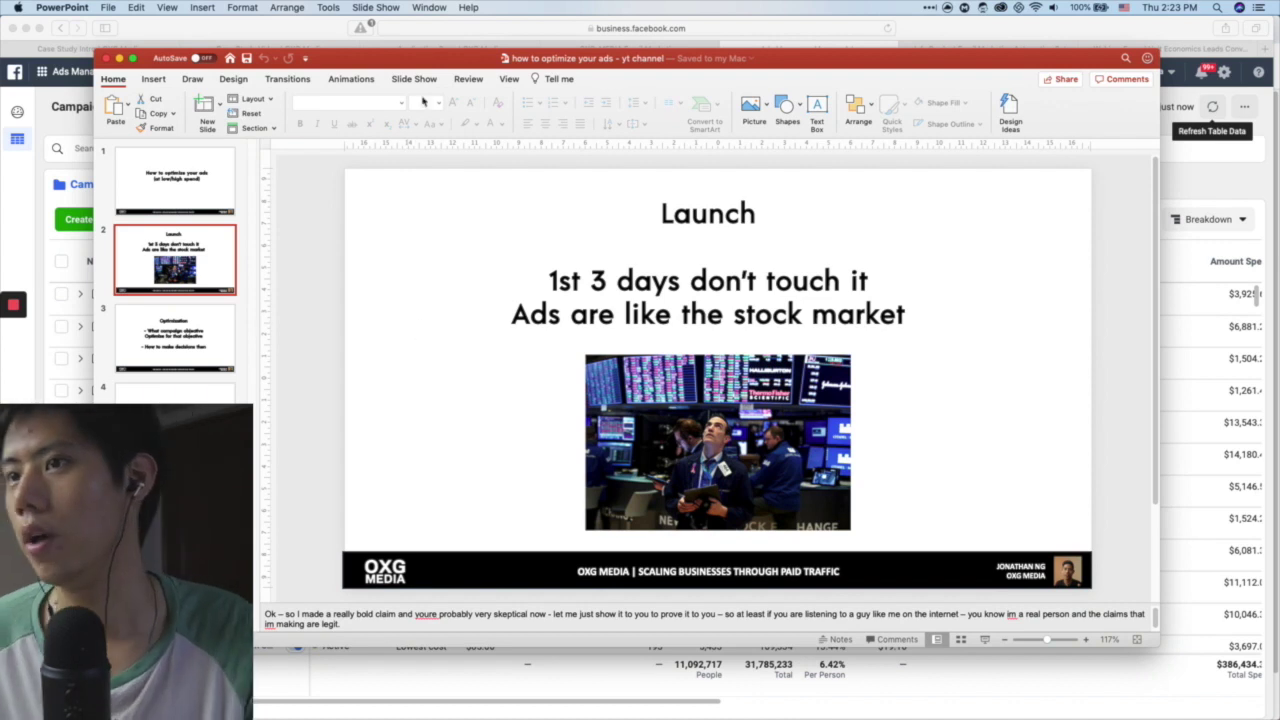
drag(424, 66, 462, 73)
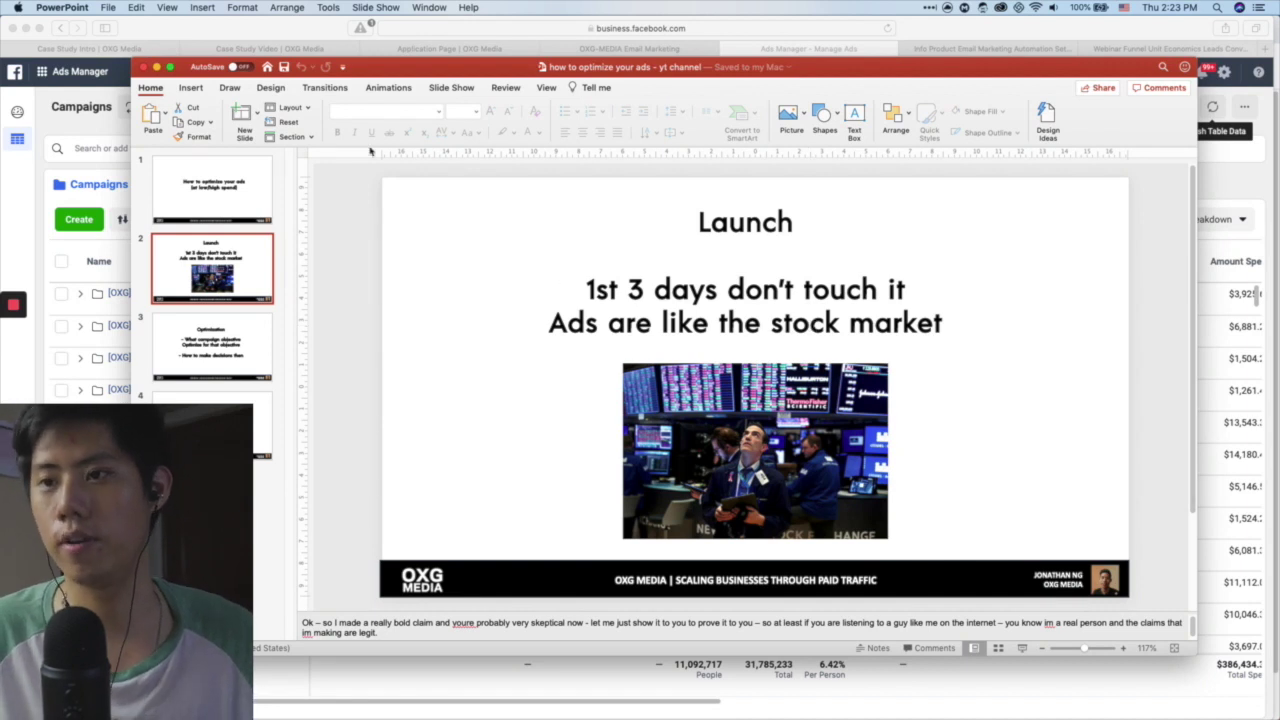
- Show the Optimization slide, then bring the Ads Manager campaigns table forward in Safari
click(234, 350)
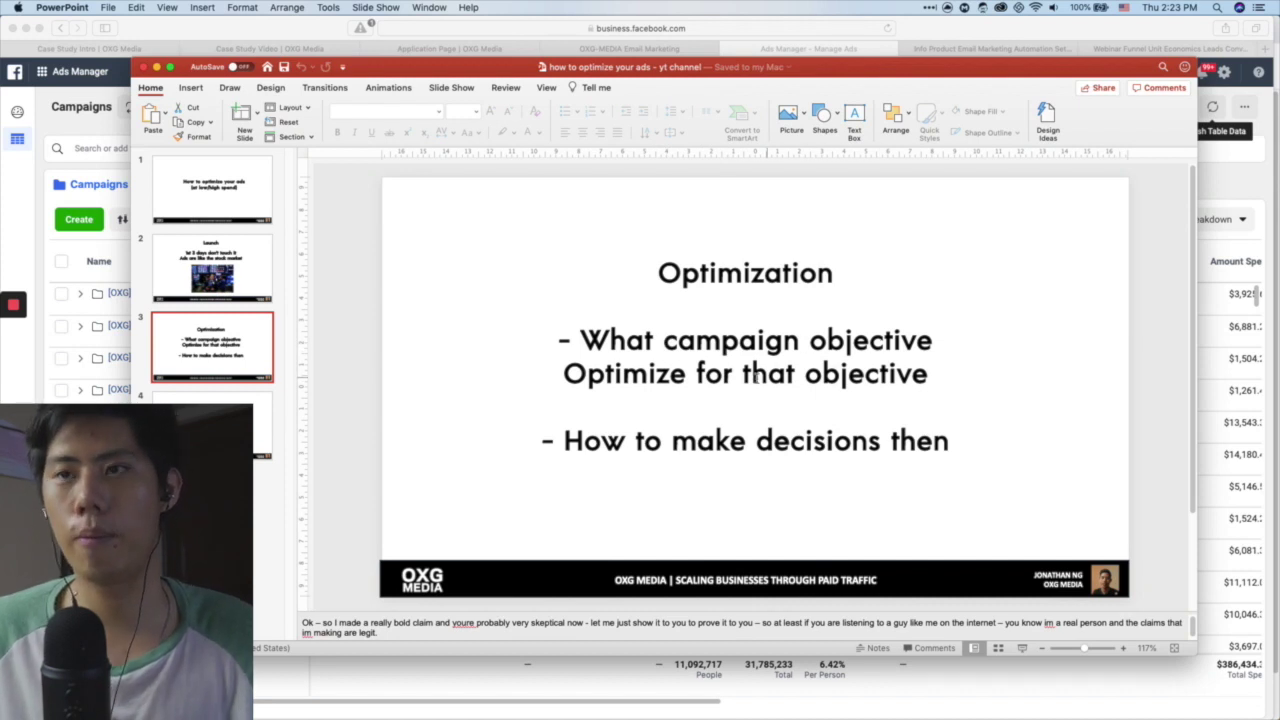
drag(933, 75, 944, 75)
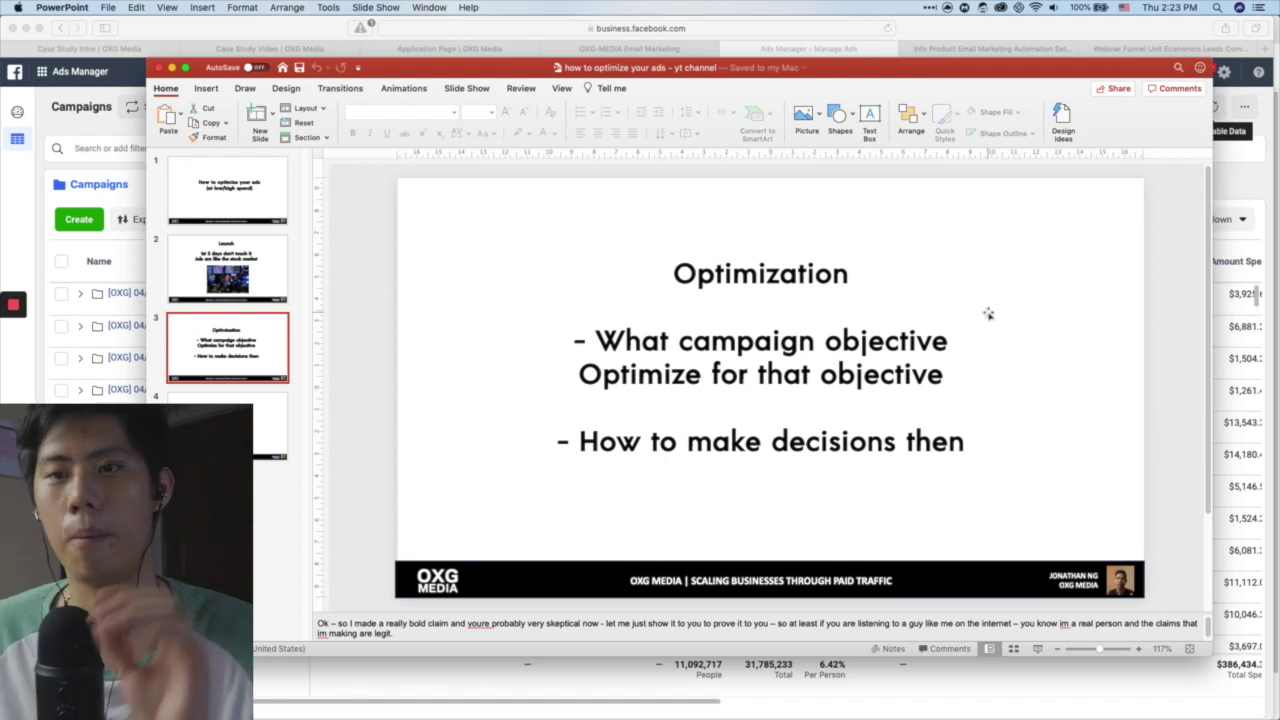
click(17, 188)
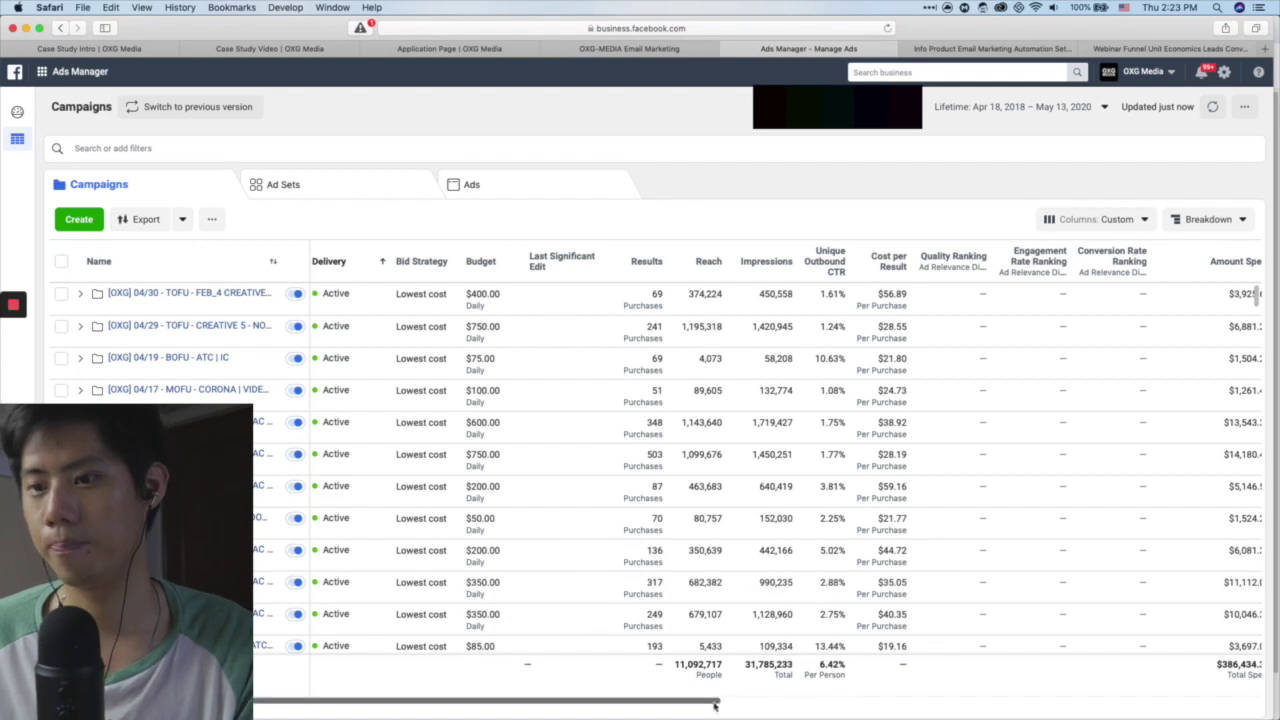
- Scroll the campaigns table right through spend, link clicks and CPC, then open the Columns: Custom presets list
scroll(714, 706, right, 3)
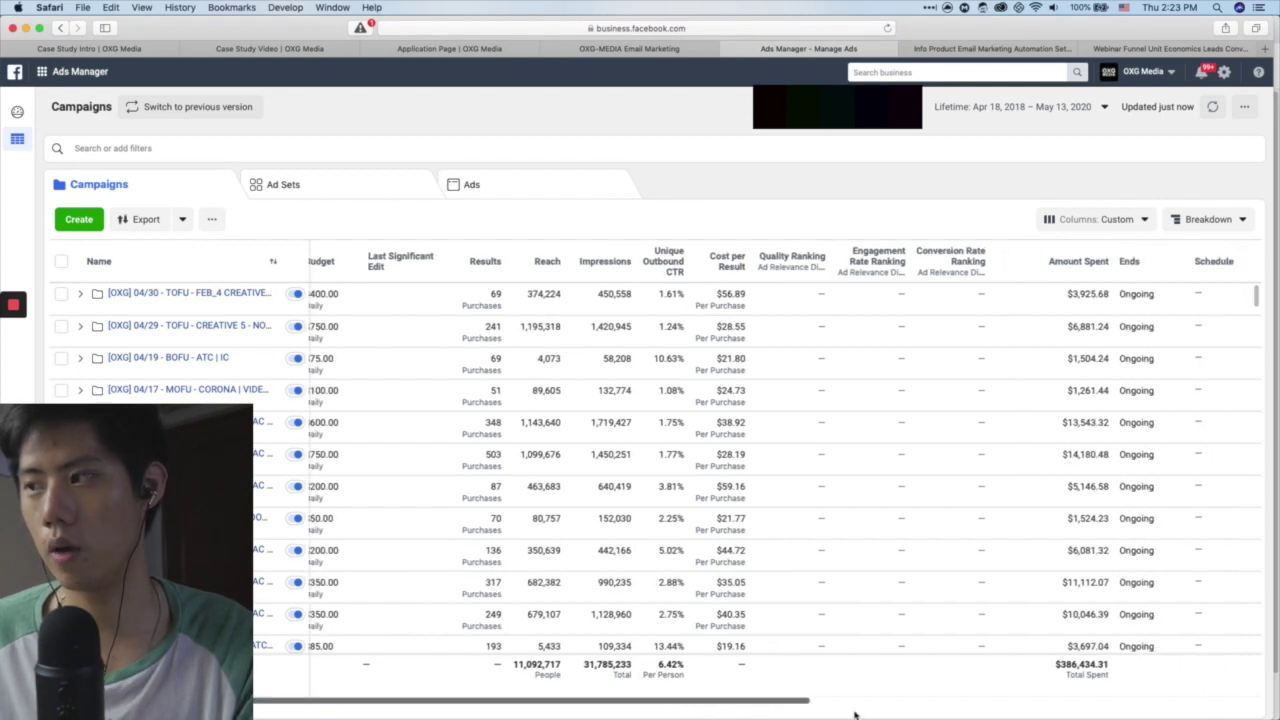
scroll(855, 714, right, 2)
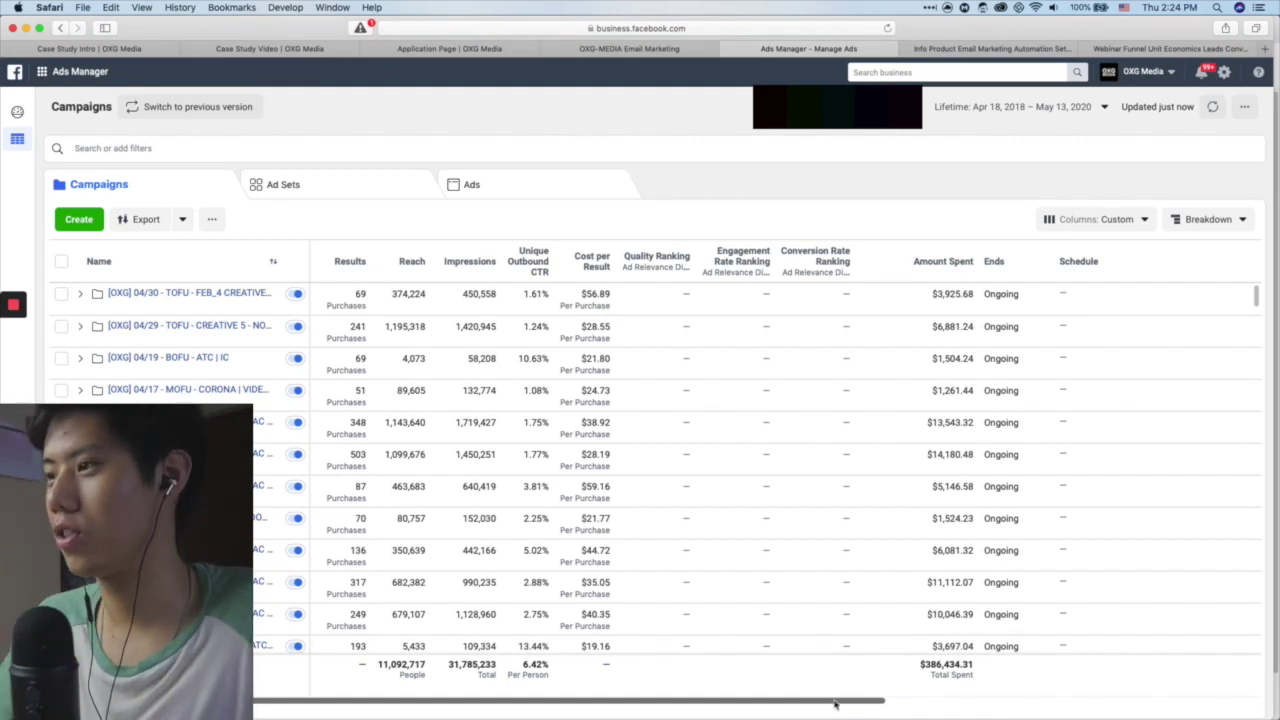
drag(833, 703, 869, 707)
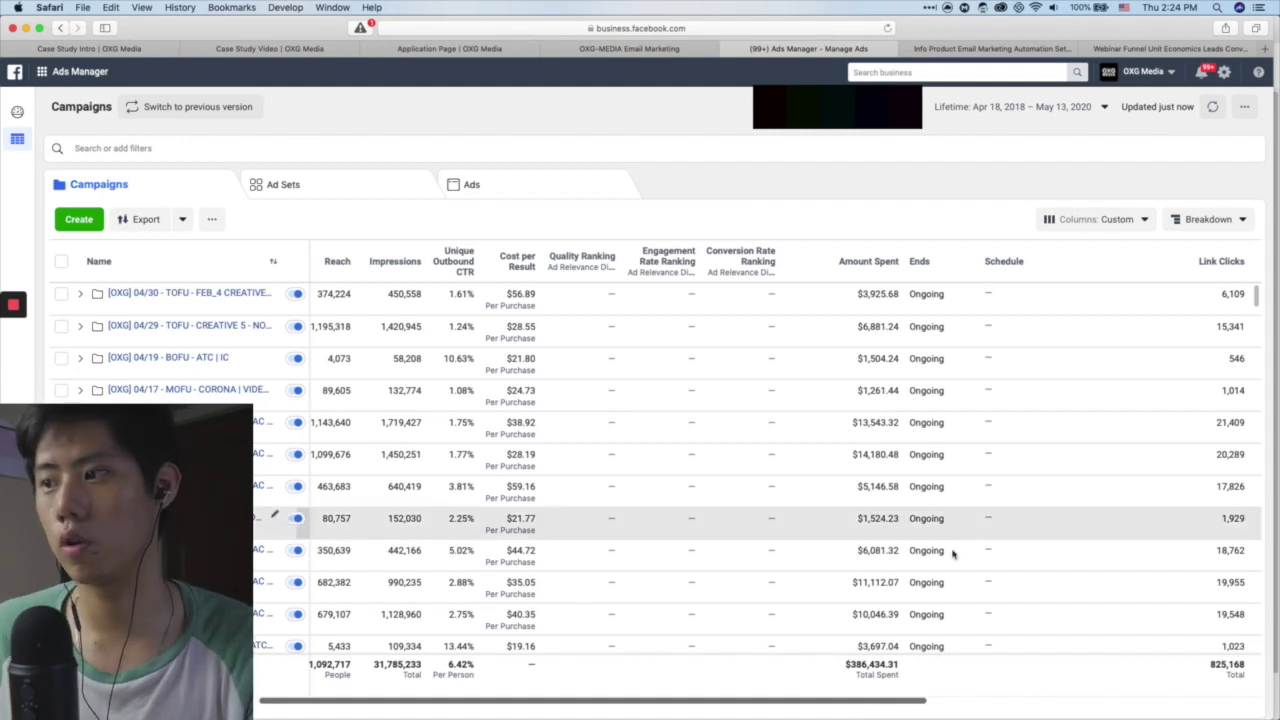
drag(860, 703, 889, 703)
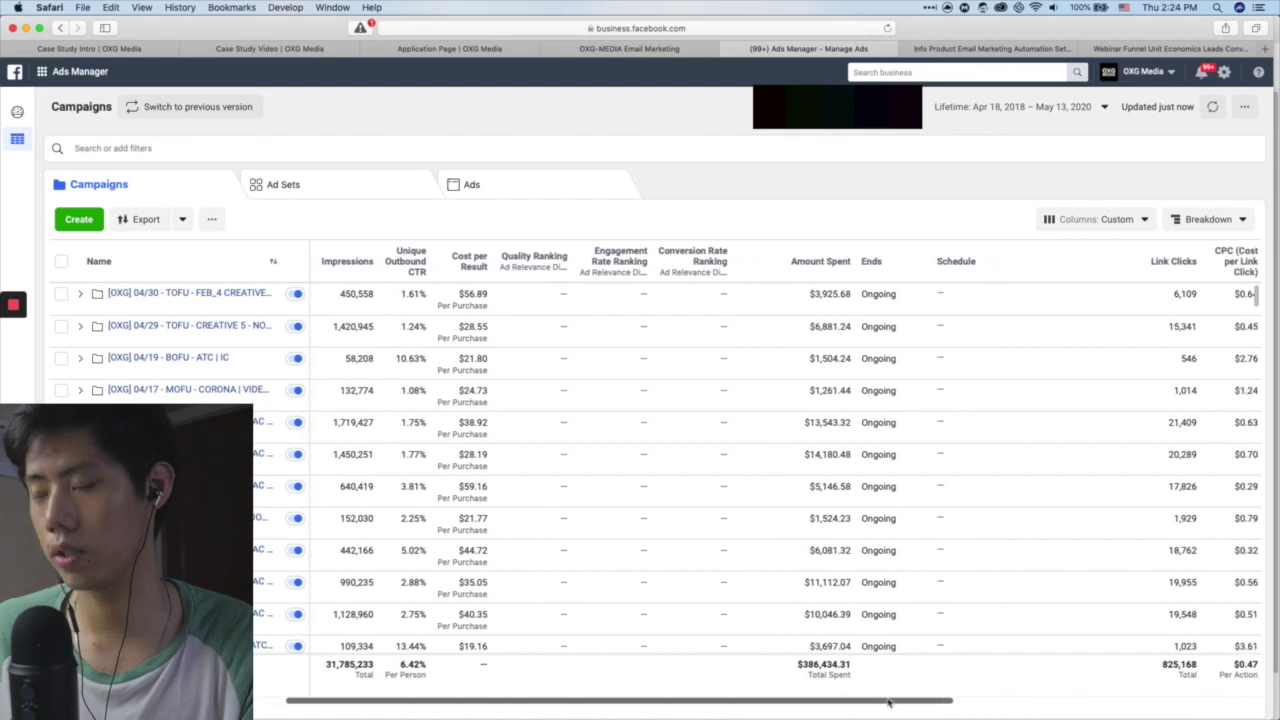
click(1079, 224)
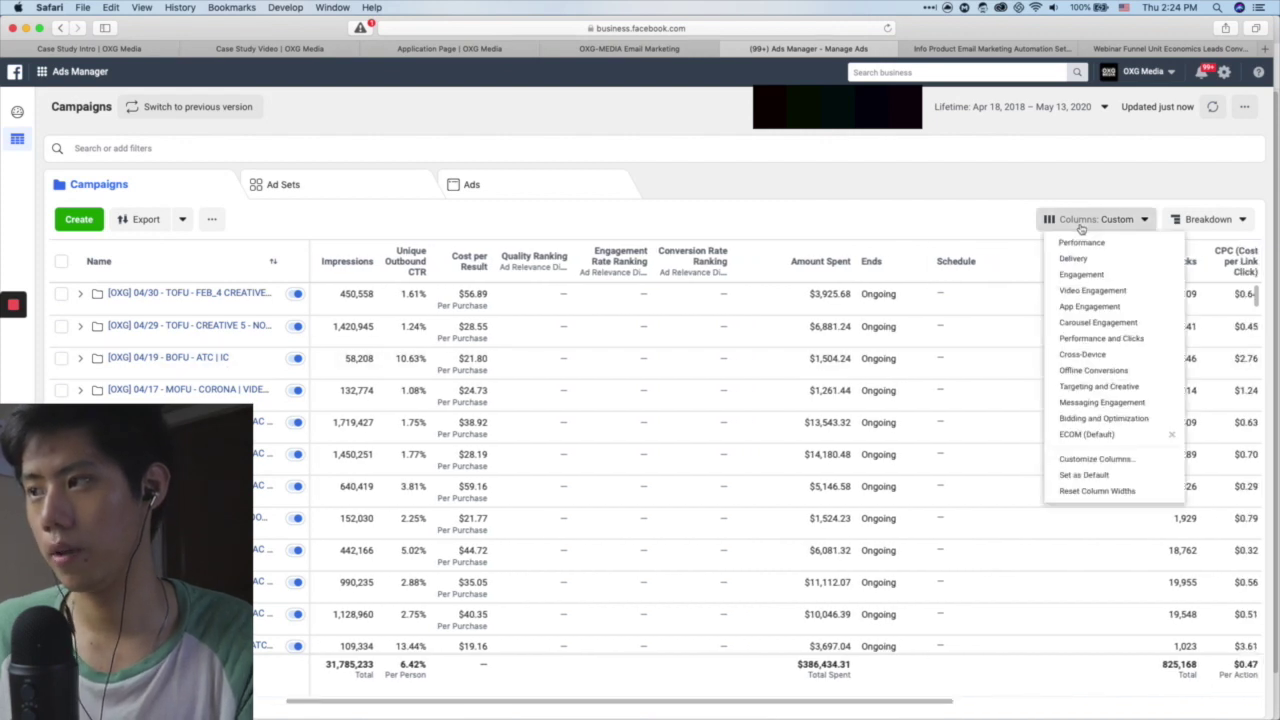
- Review the custom column set in Customize Columns, leaving Save as preset switched off
click(1061, 224)
click(1061, 224)
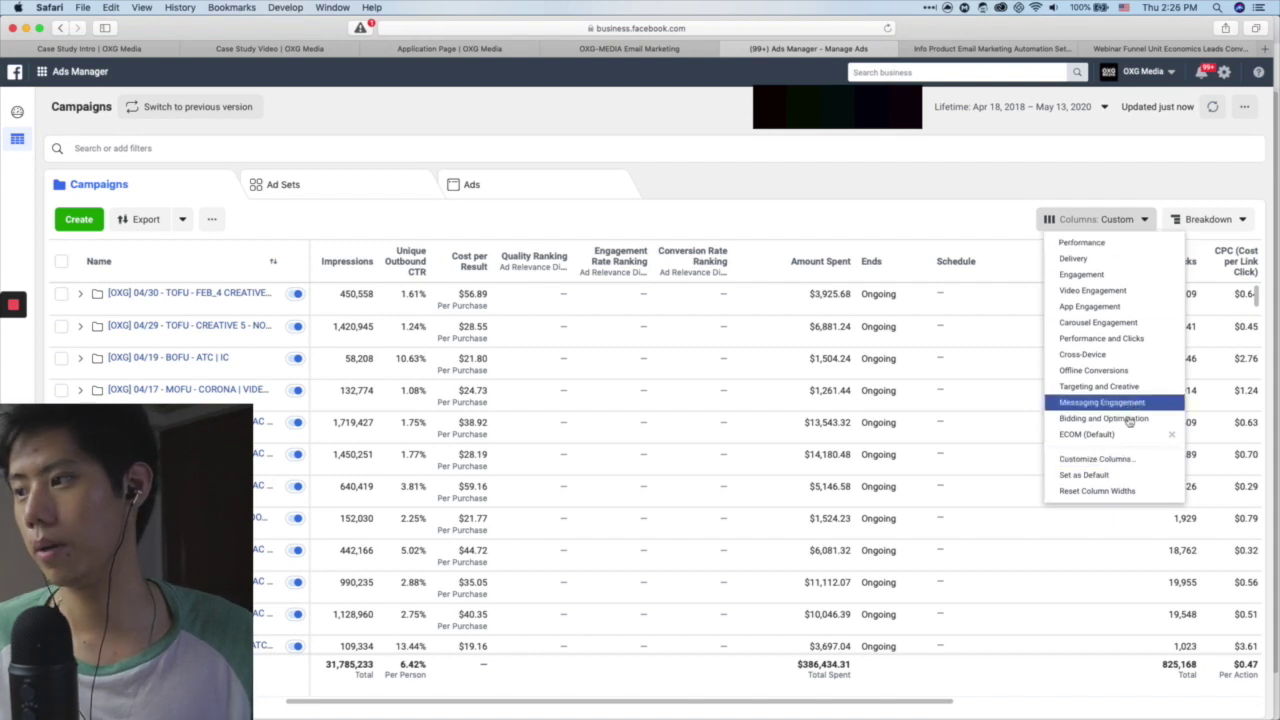
key(Escape)
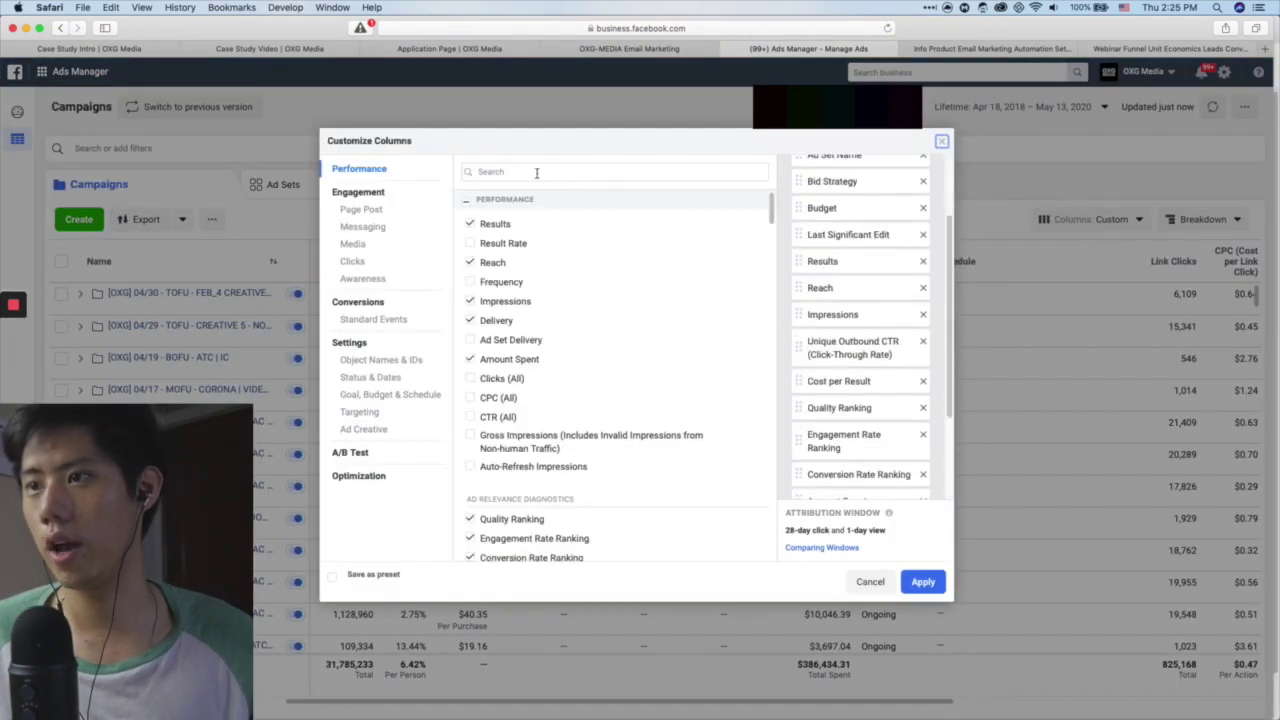
click(569, 176)
scroll(858, 330, down, 3)
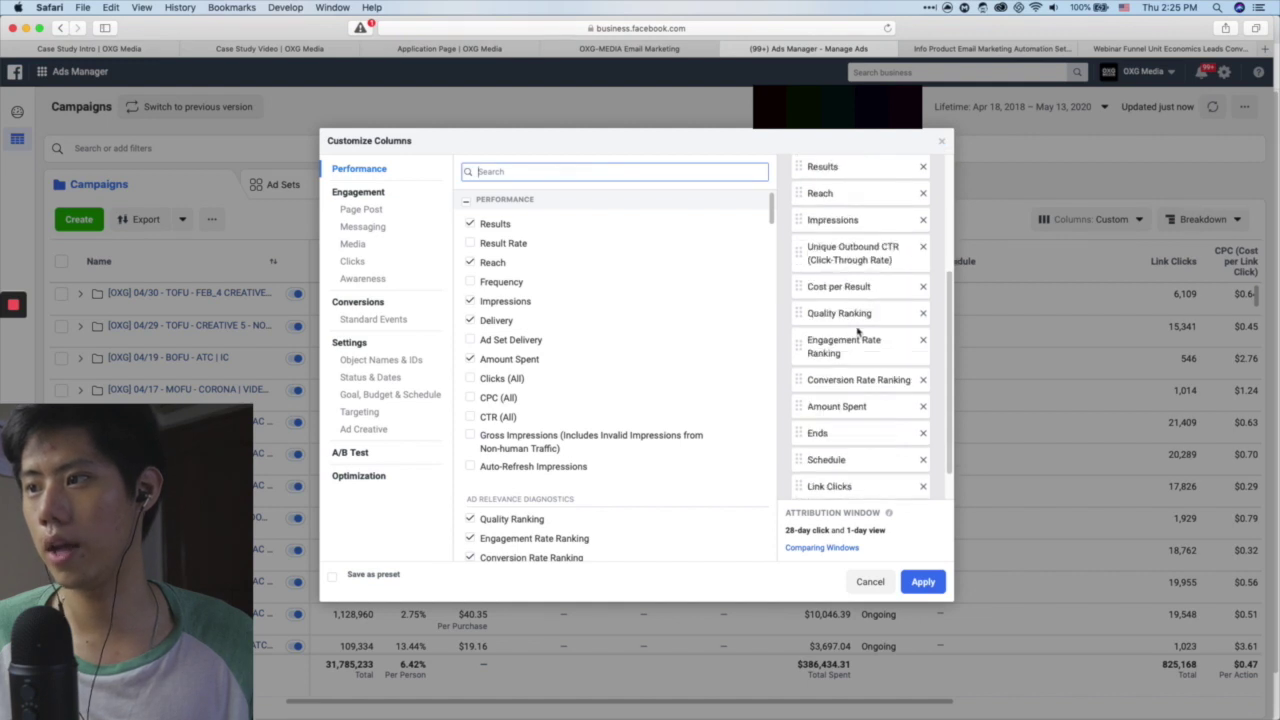
scroll(856, 325, up, 3)
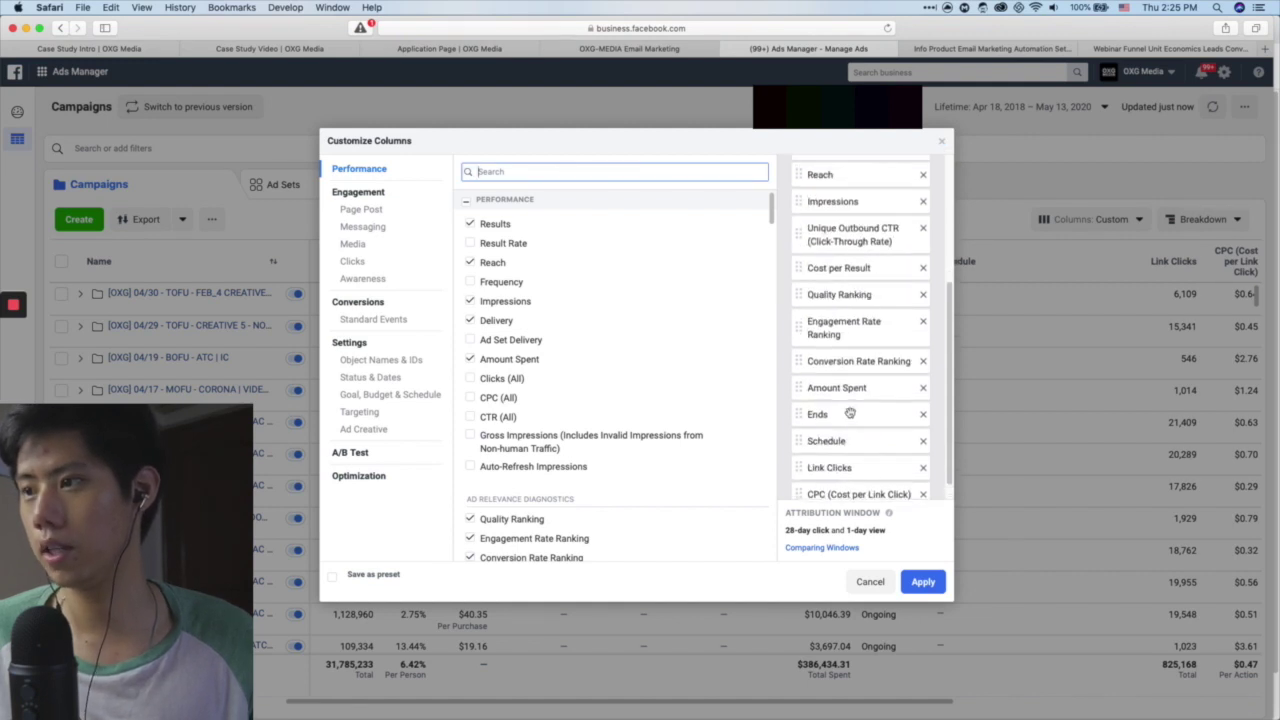
scroll(850, 405, up, 3)
click(372, 576)
click(372, 576)
- Cancel the customization and switch the table to the ECOM (Default) column preset
click(870, 581)
click(1082, 221)
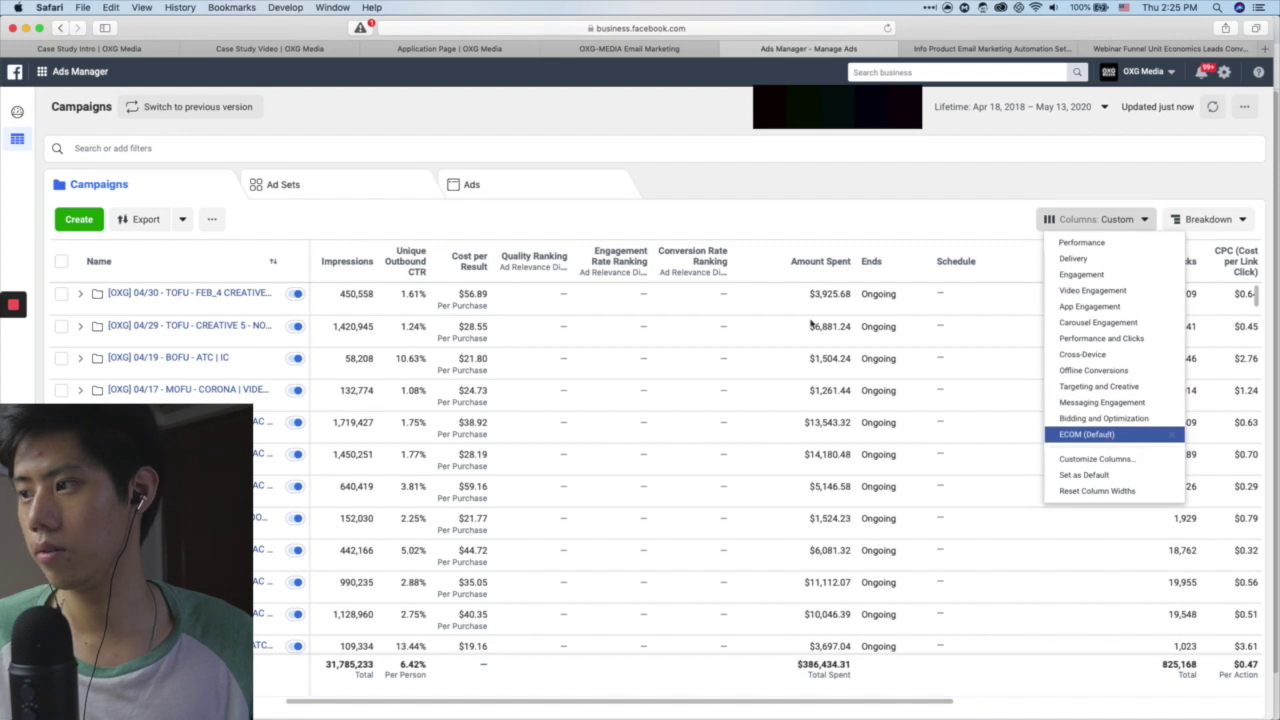
click(1104, 435)
- Scroll the ECOM campaigns table right to review the purchase and ROAS columns
scroll(757, 706, right, 10)
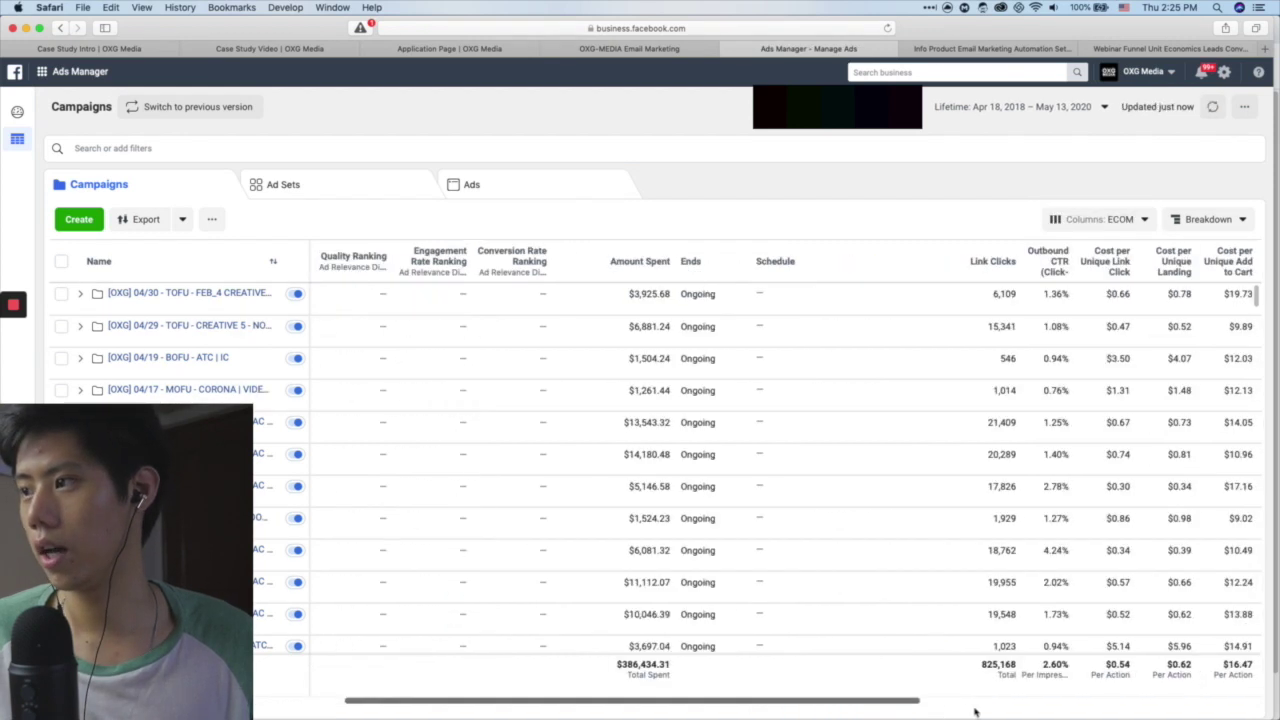
scroll(1103, 712, right, 5)
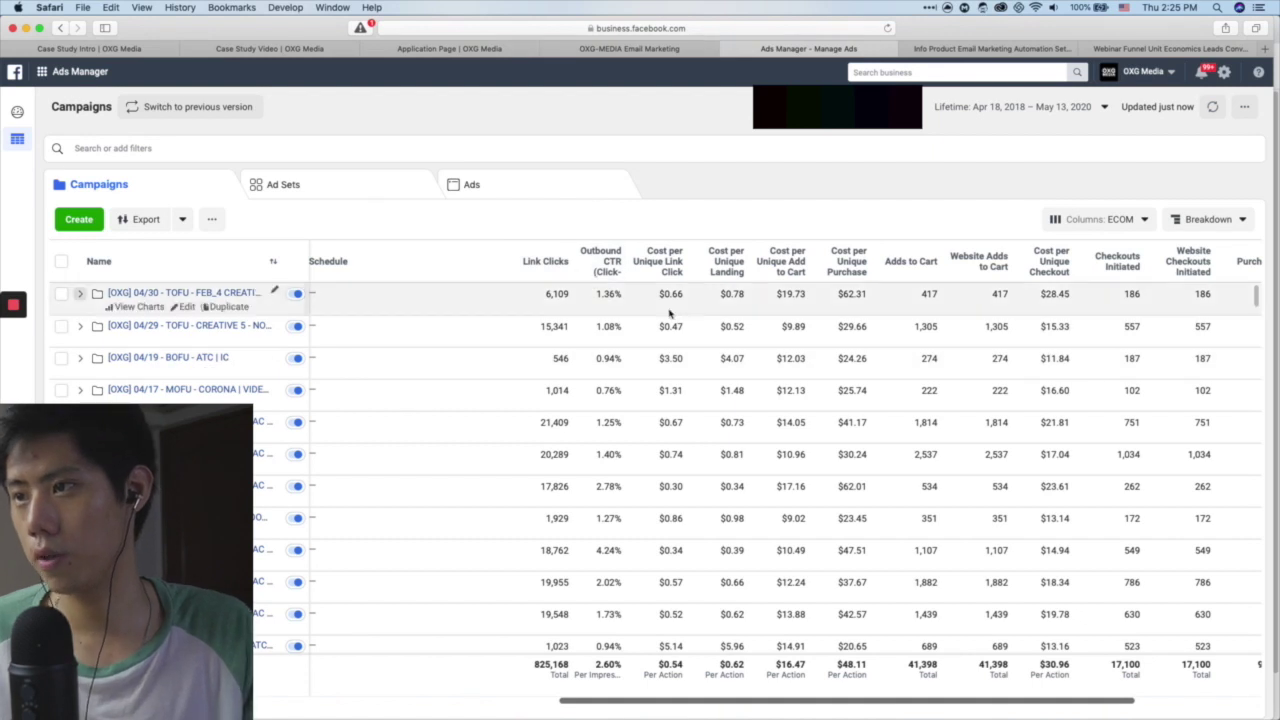
mouse_move(798, 274)
mouse_move(852, 300)
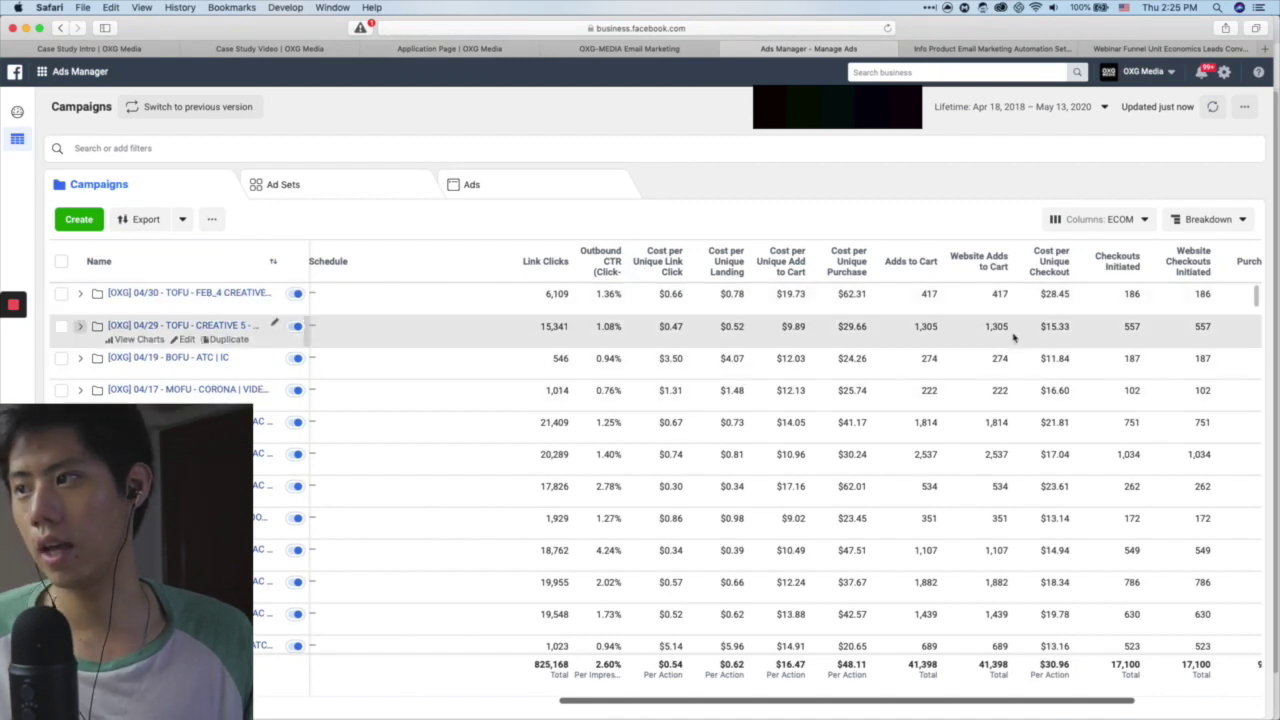
drag(897, 701, 997, 701)
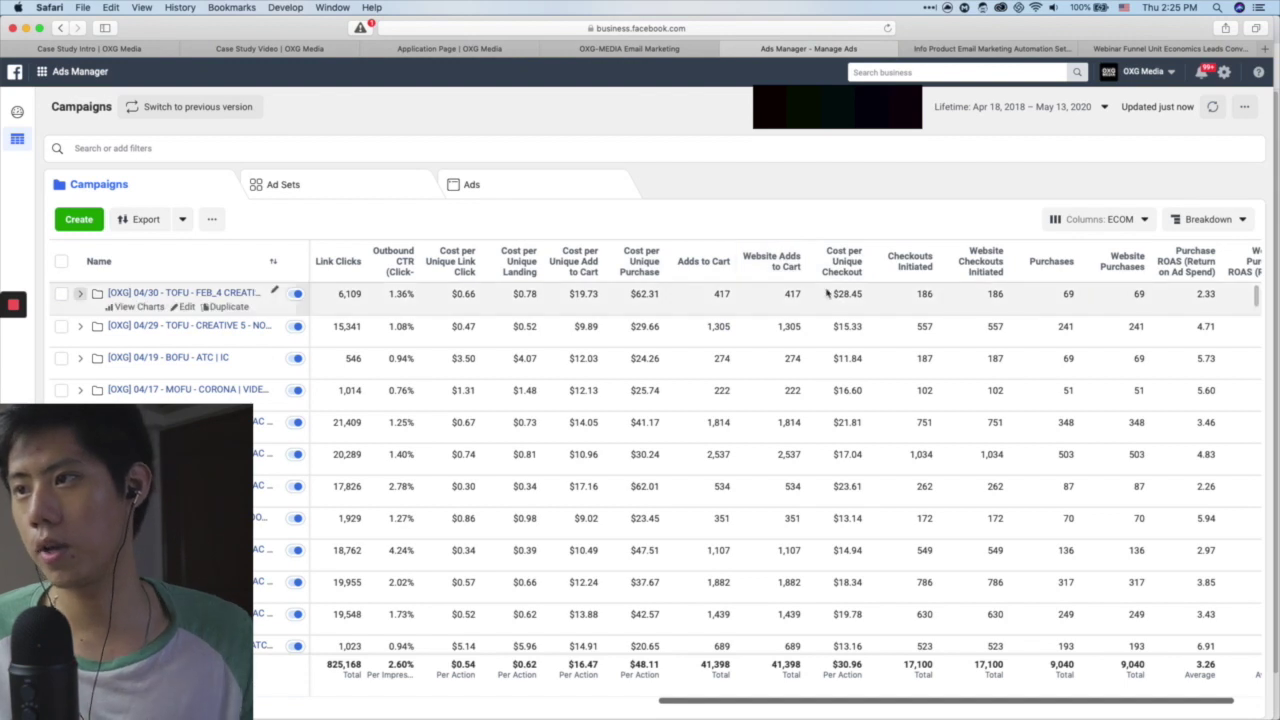
right_click(750, 172)
click(716, 187)
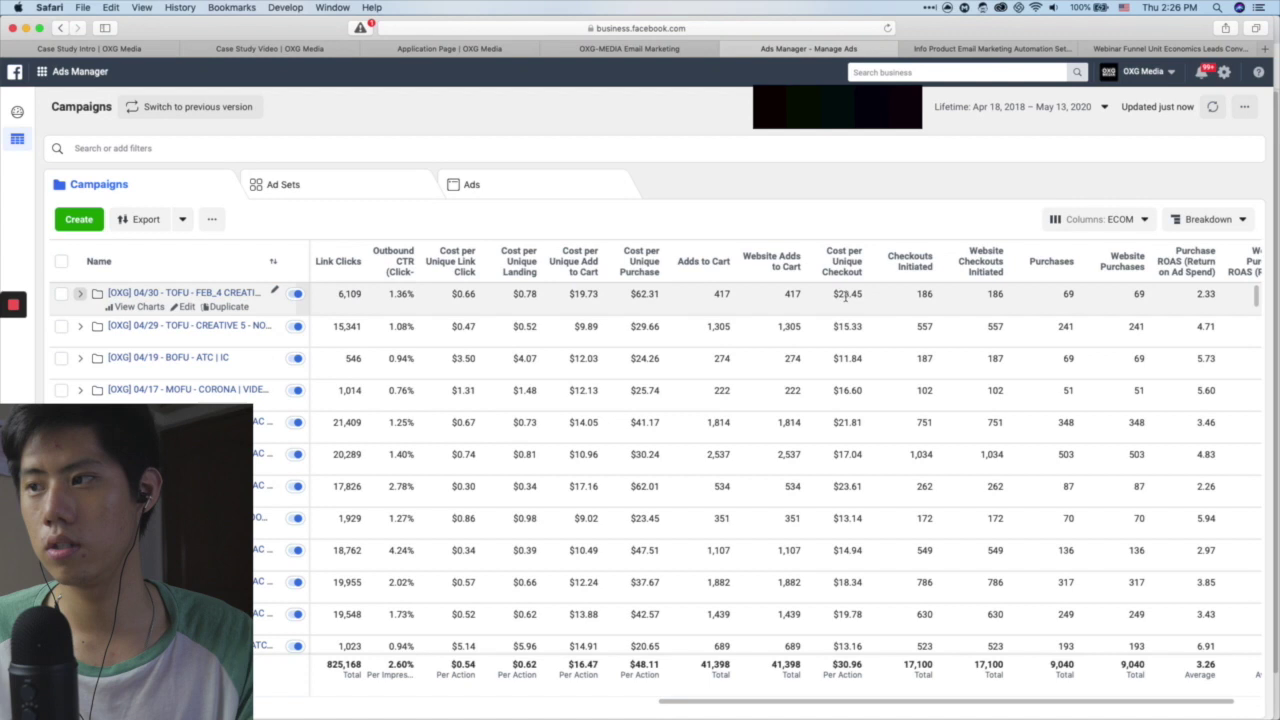
- Check the first campaign's cost per purchase and cost per checkout, then scroll further along the table
double_click(640, 294)
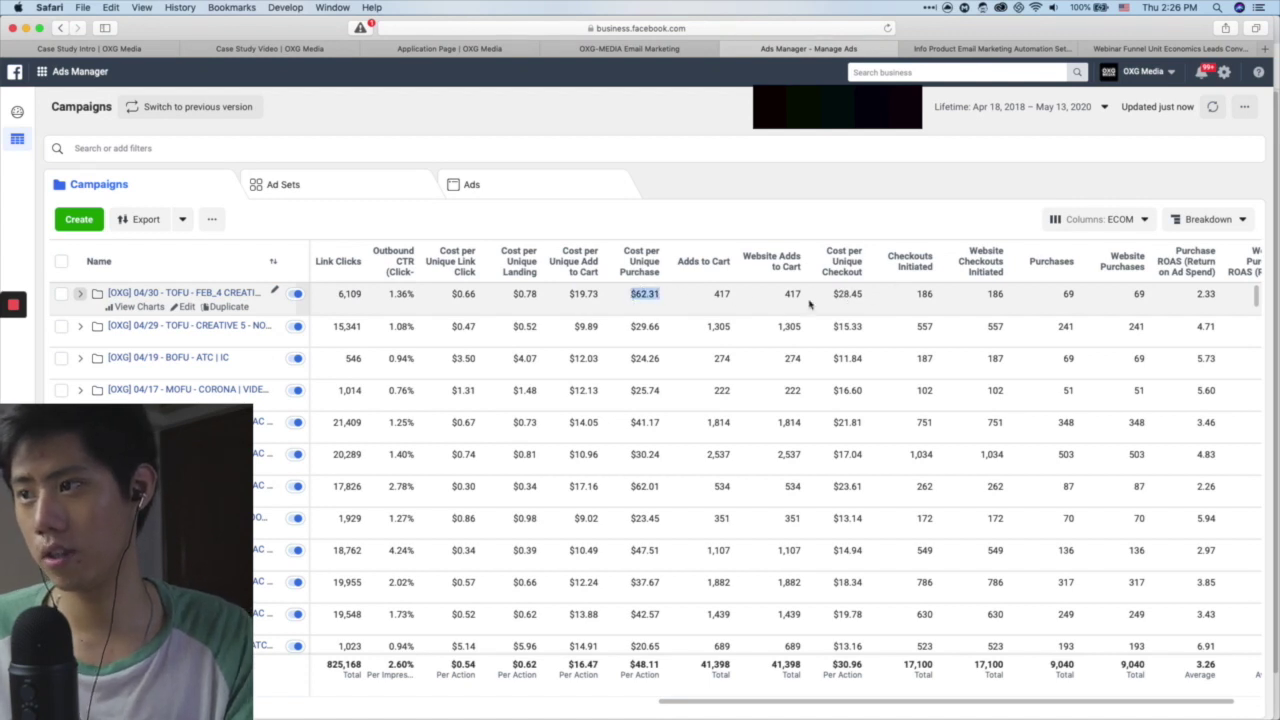
double_click(847, 294)
click(826, 227)
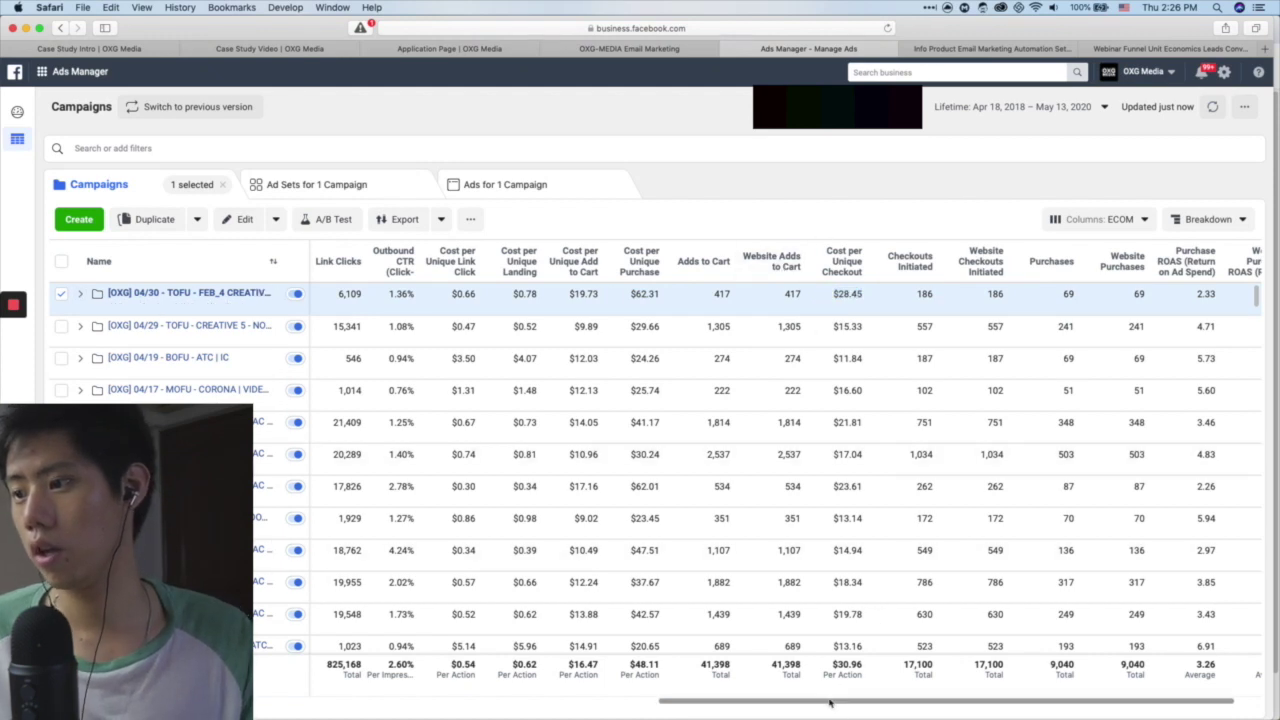
drag(829, 707, 291, 662)
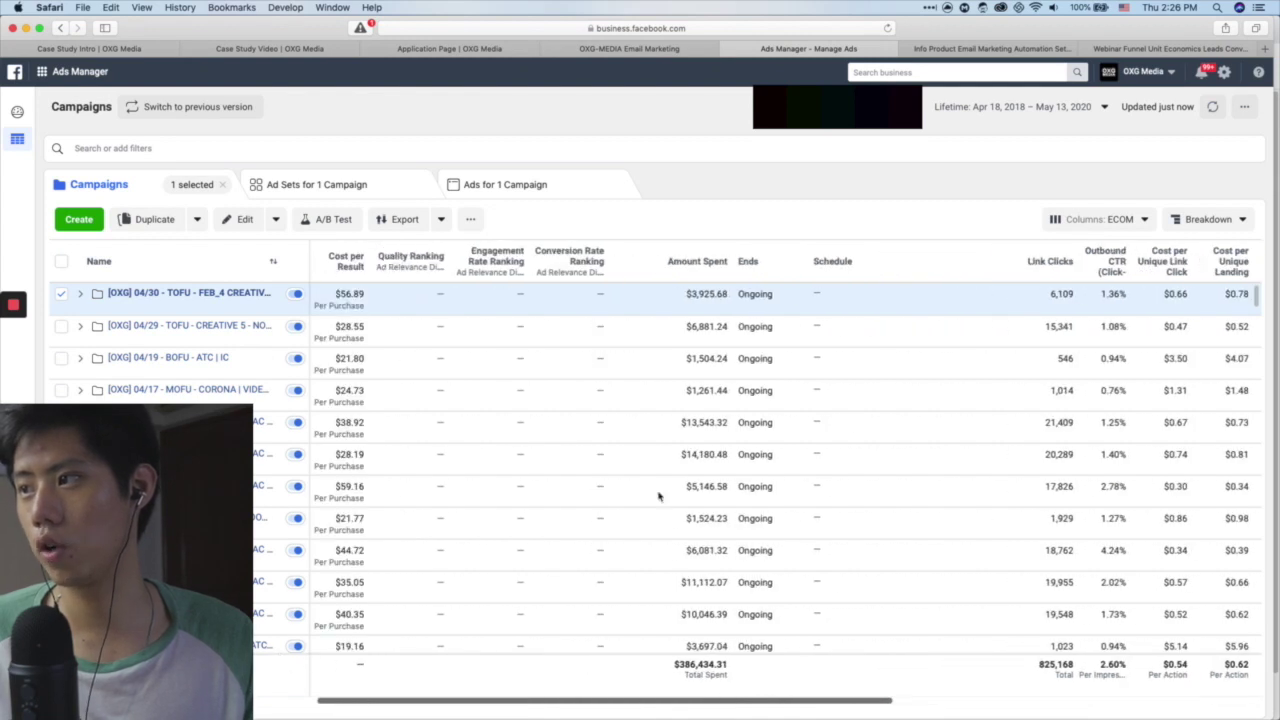
drag(566, 700, 659, 700)
scroll(1103, 687, right, 10)
scroll(800, 695, left, 15)
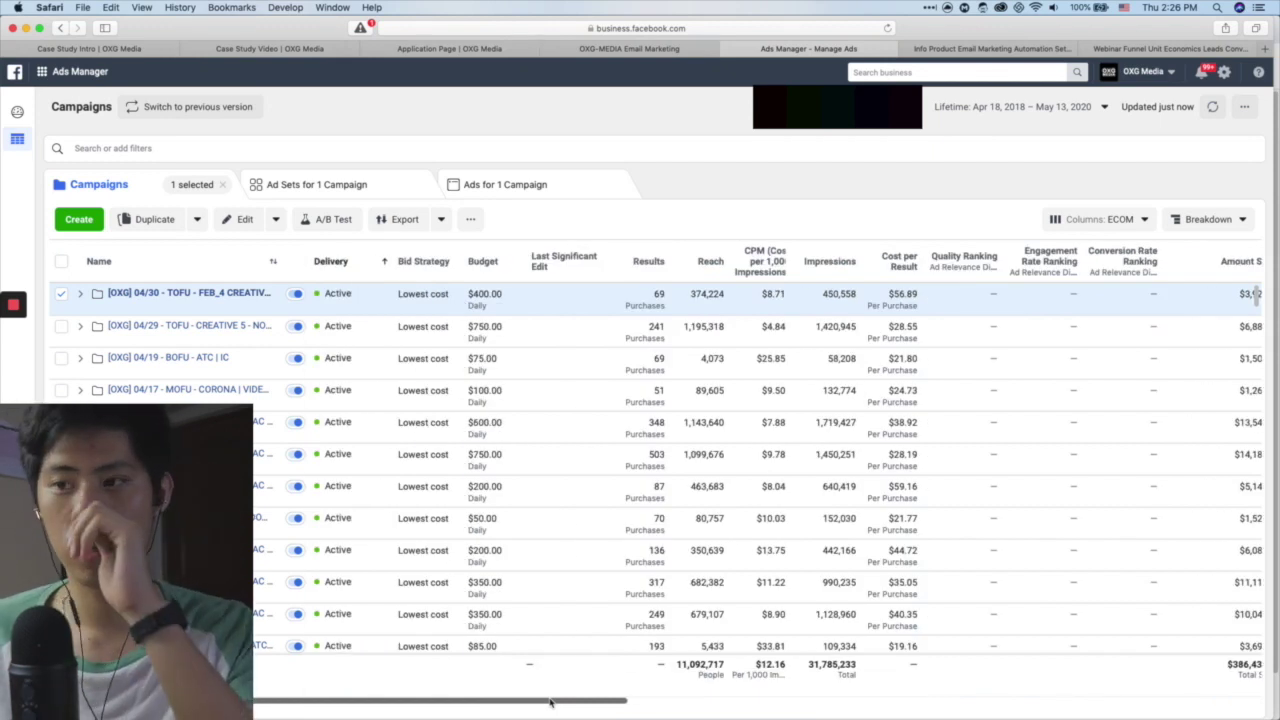
scroll(550, 700, right, 15)
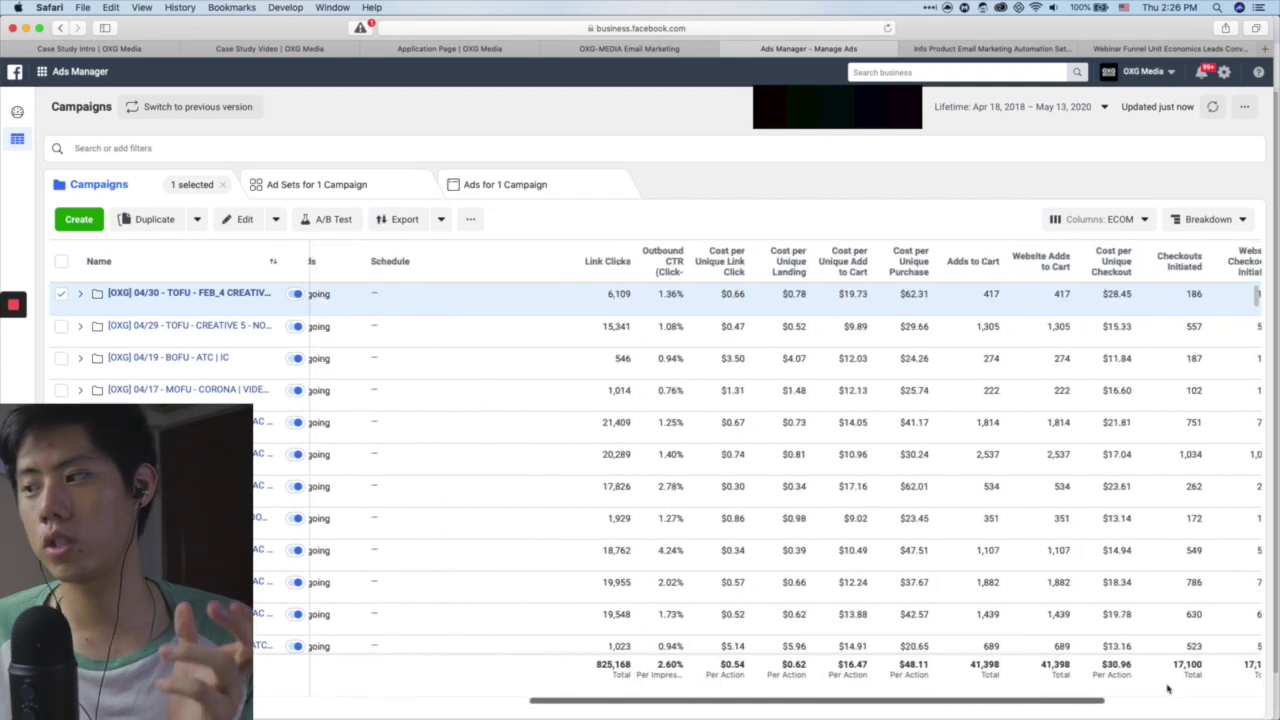
scroll(1167, 688, right, 10)
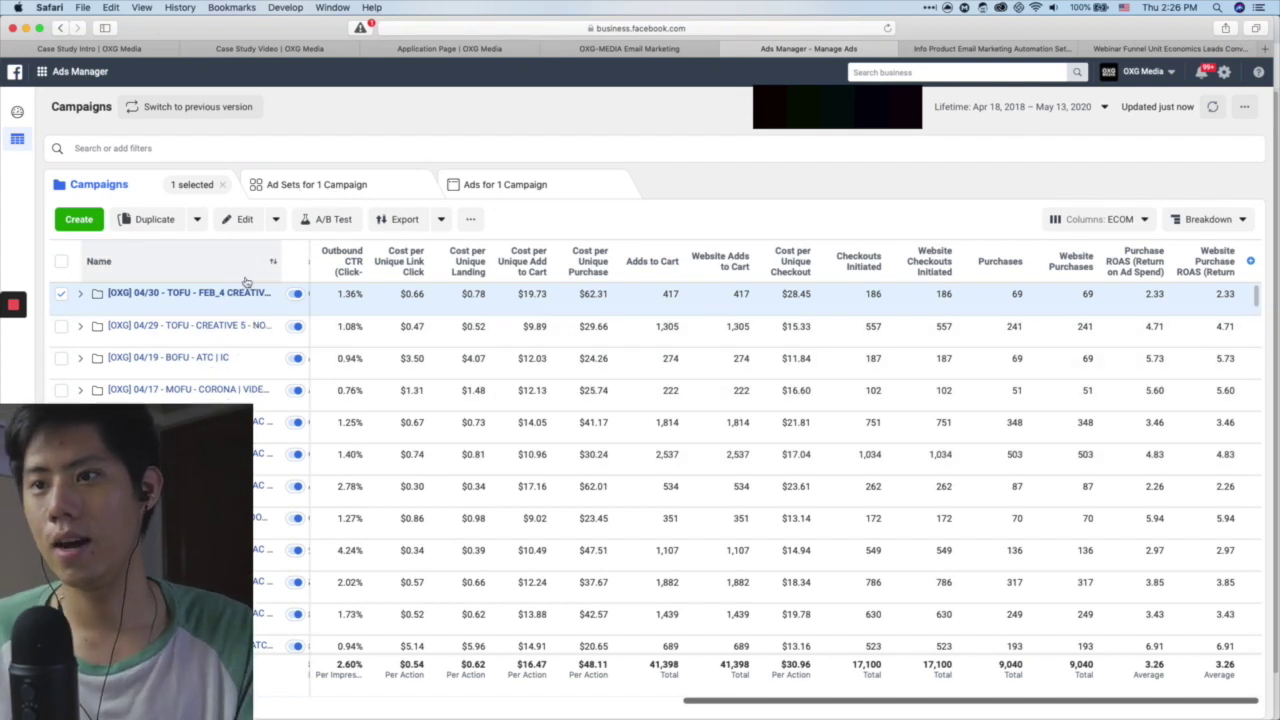
- Open the ad sets of the 04/30 TOFU, 04/29 TOFU and one other campaign, returning to Campaigns each time
click(300, 190)
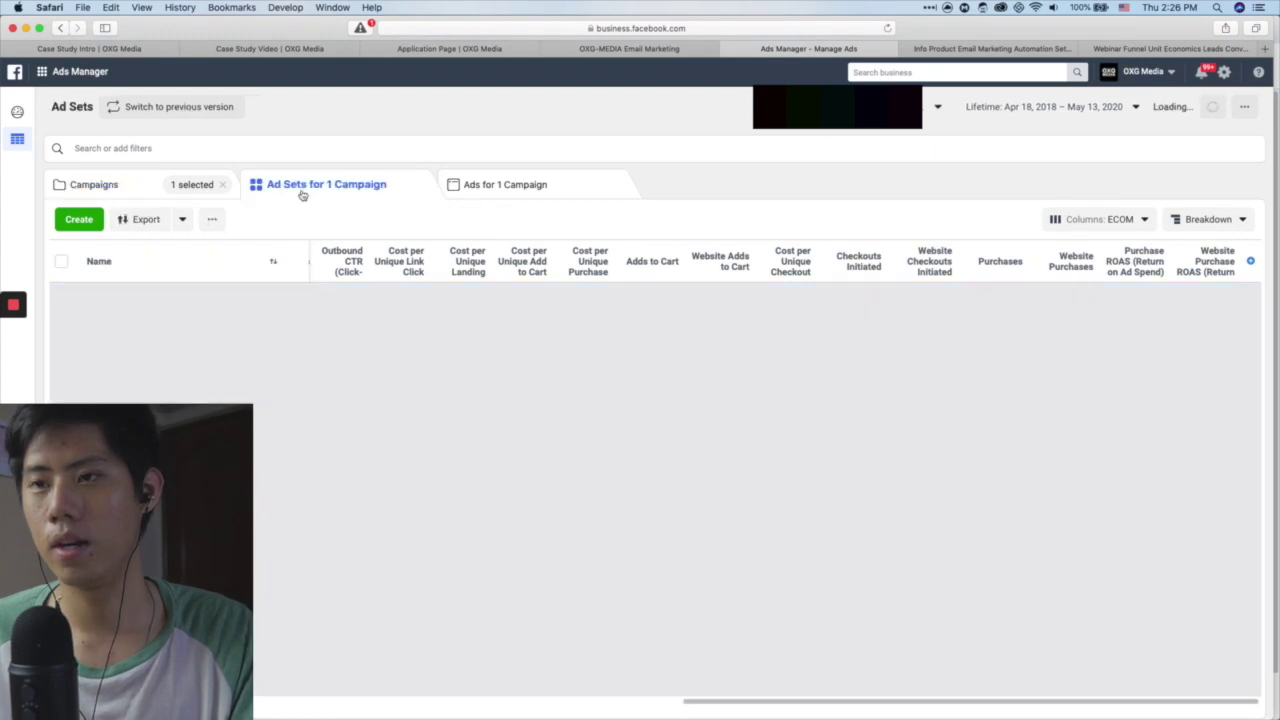
click(150, 192)
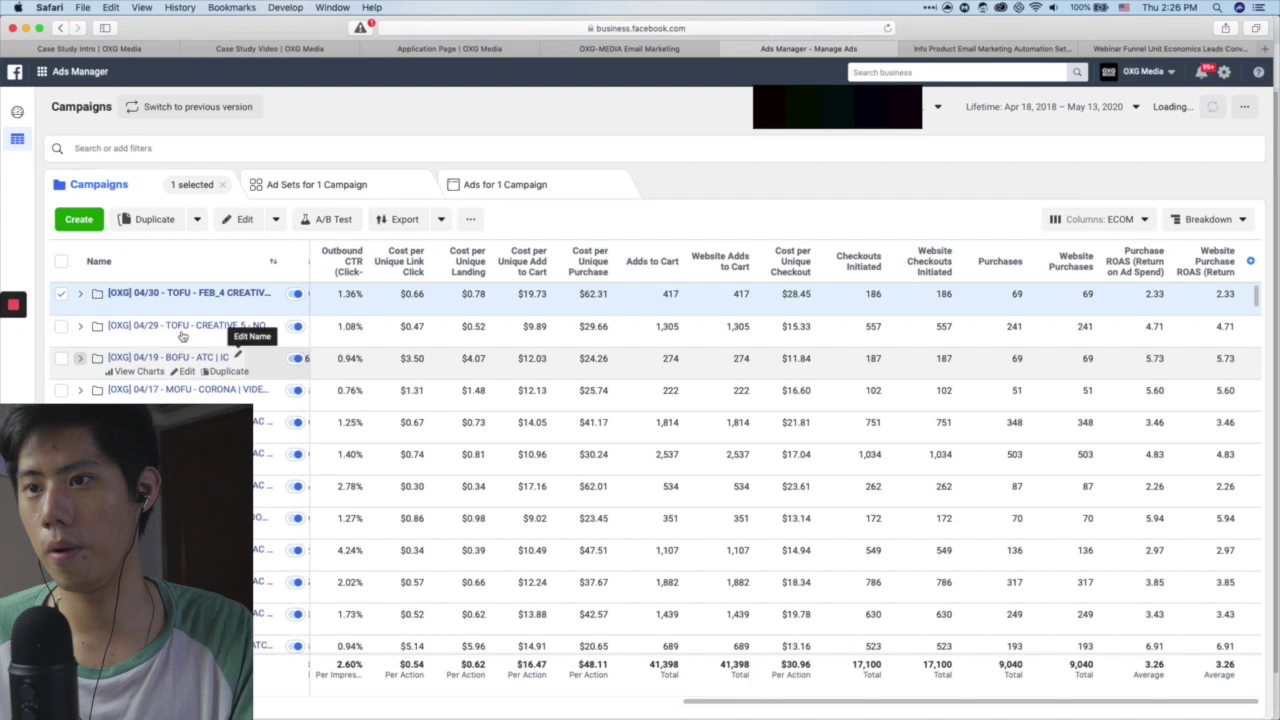
click(180, 326)
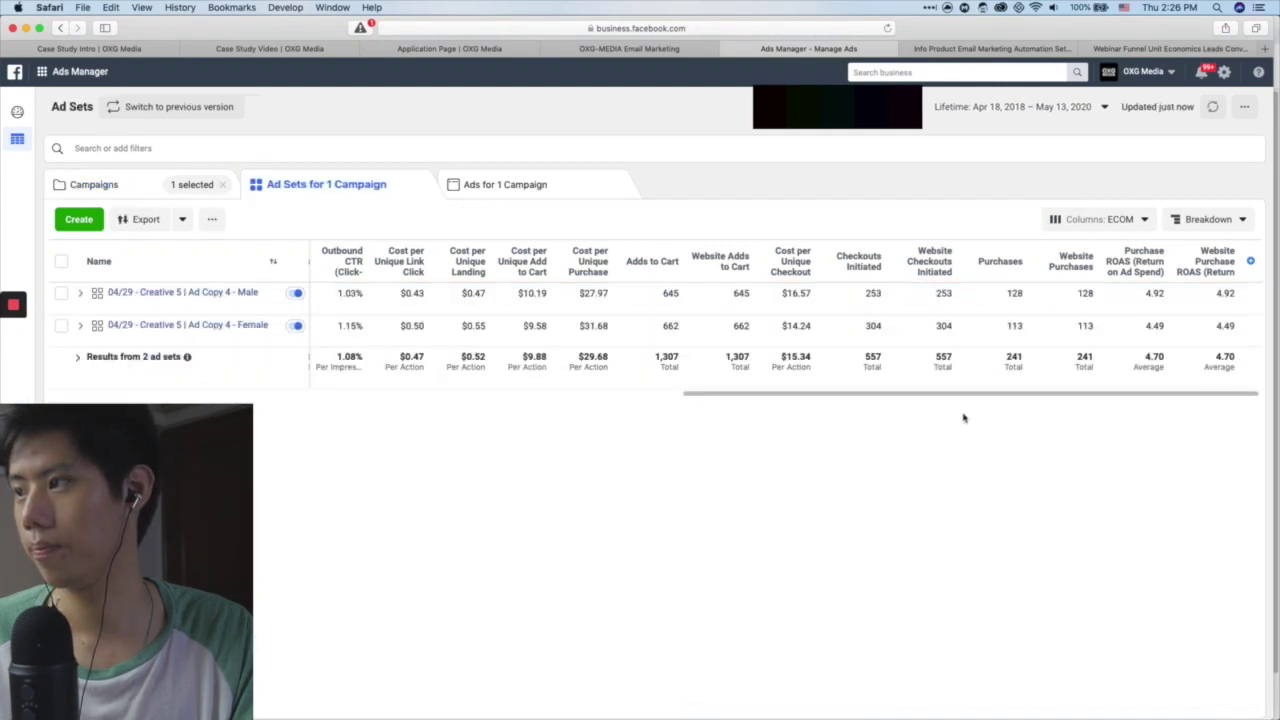
click(152, 197)
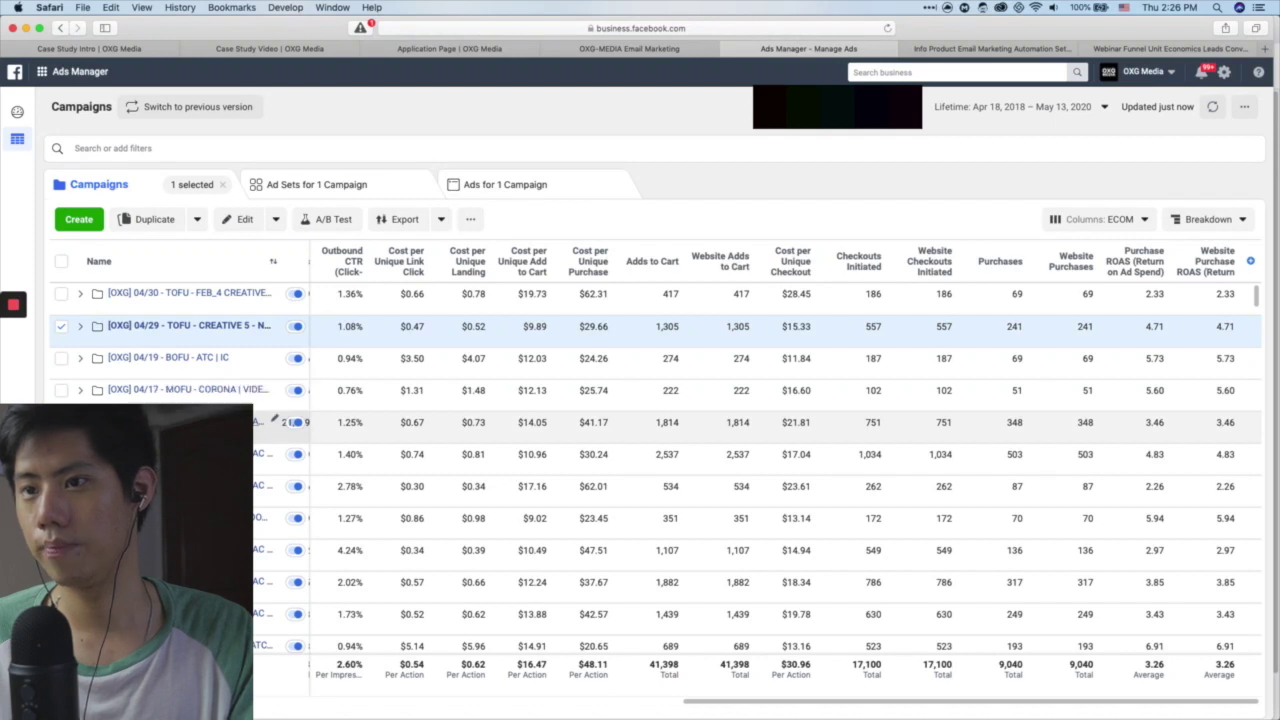
click(268, 422)
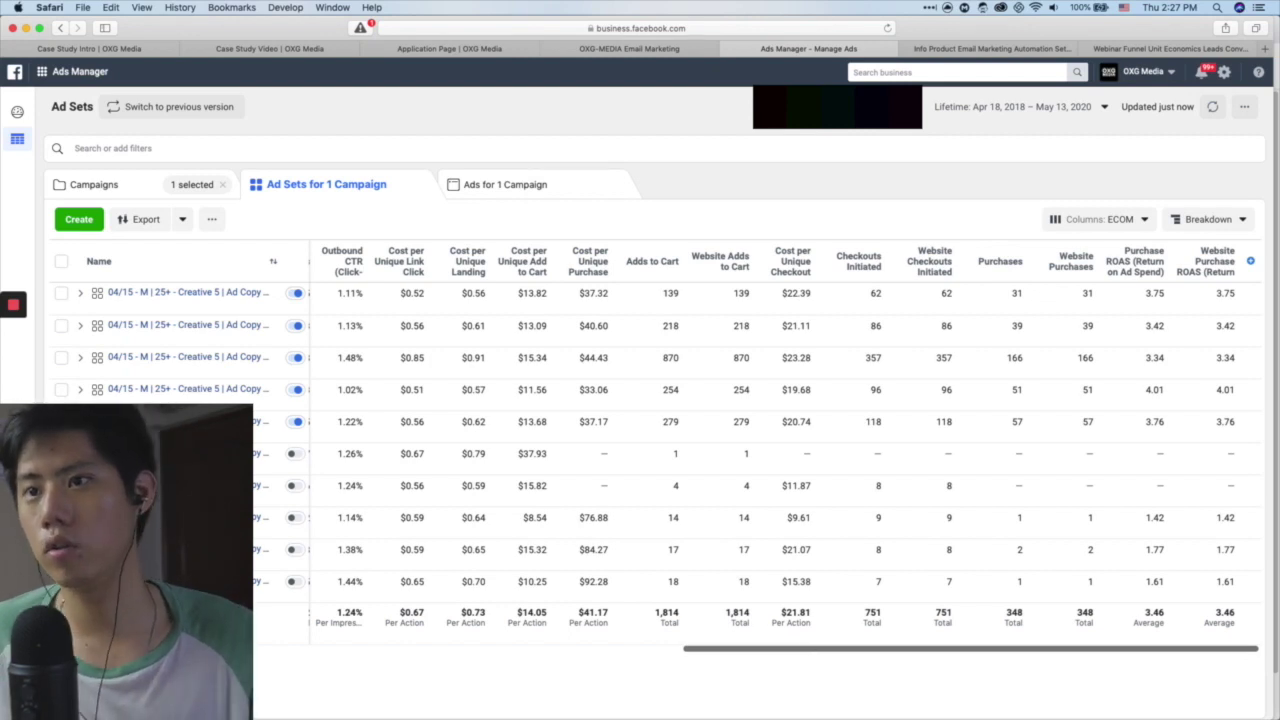
click(170, 197)
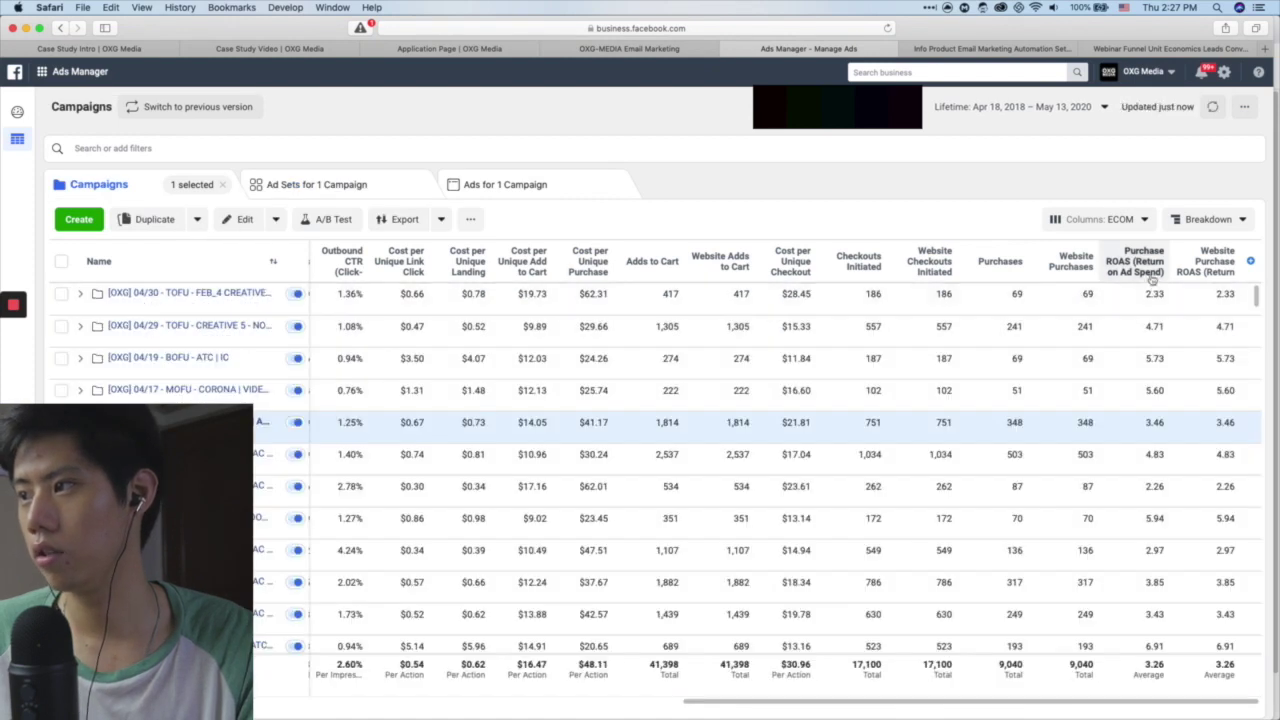
mouse_move(1150, 272)
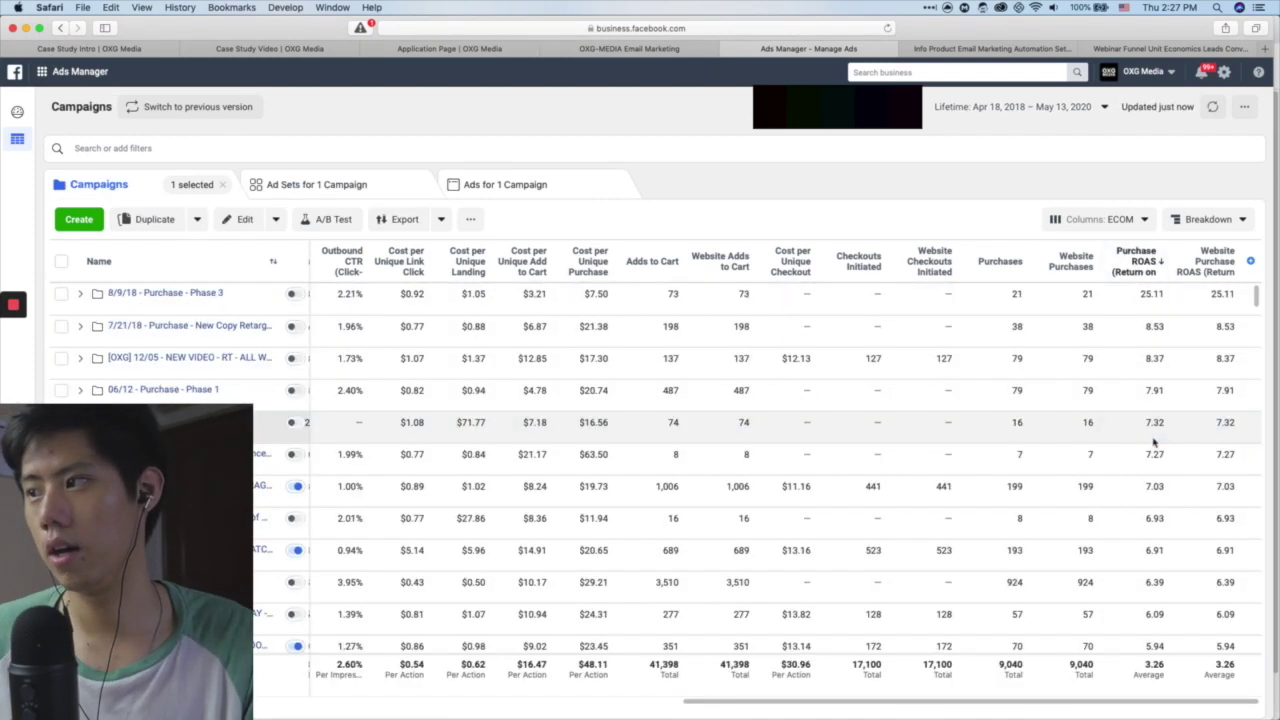
- Re-sort campaigns by purchase ROAS ascending and scroll through the lowest-ROAS rows (about 2.26–2.52)
click(301, 270)
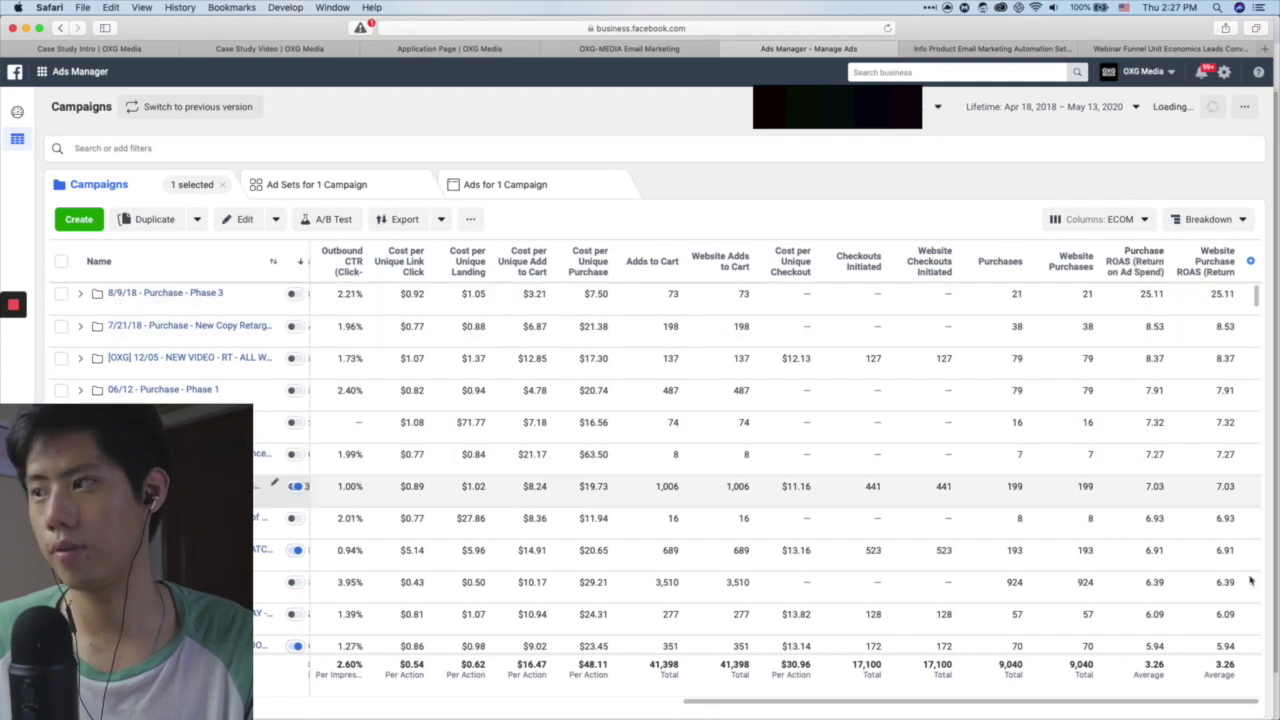
click(1145, 262)
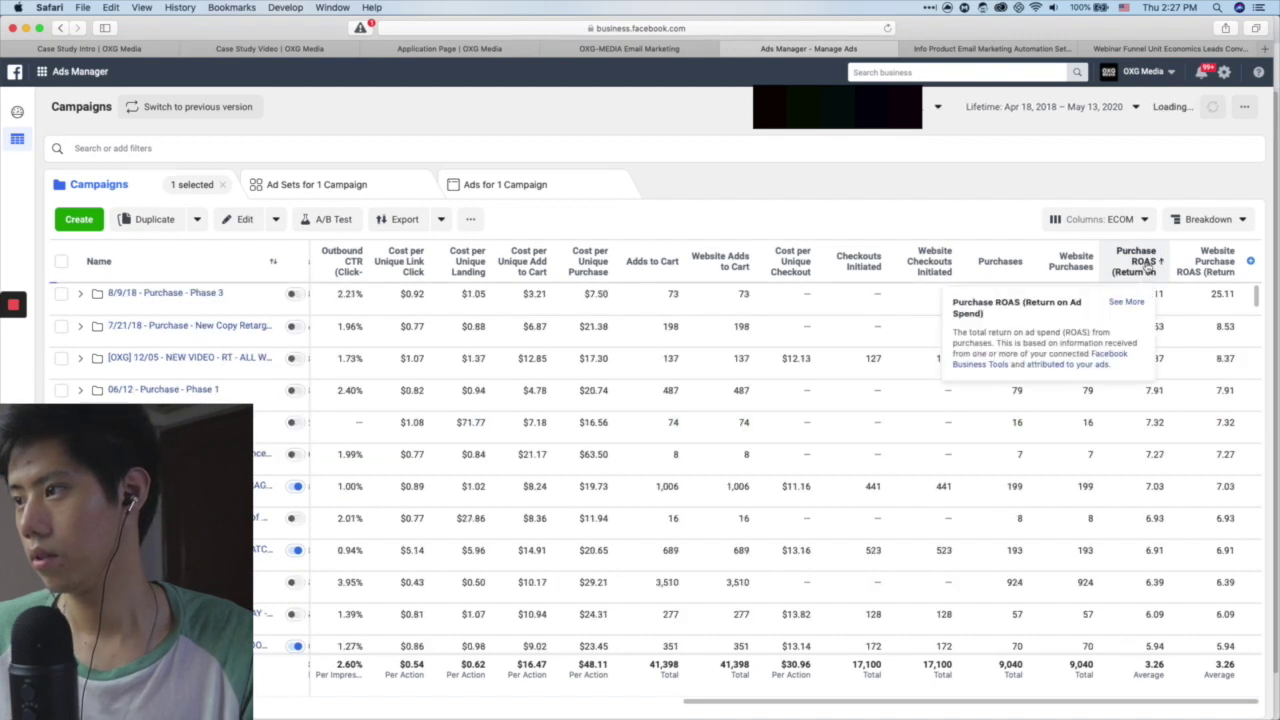
scroll(1171, 457, down, 5)
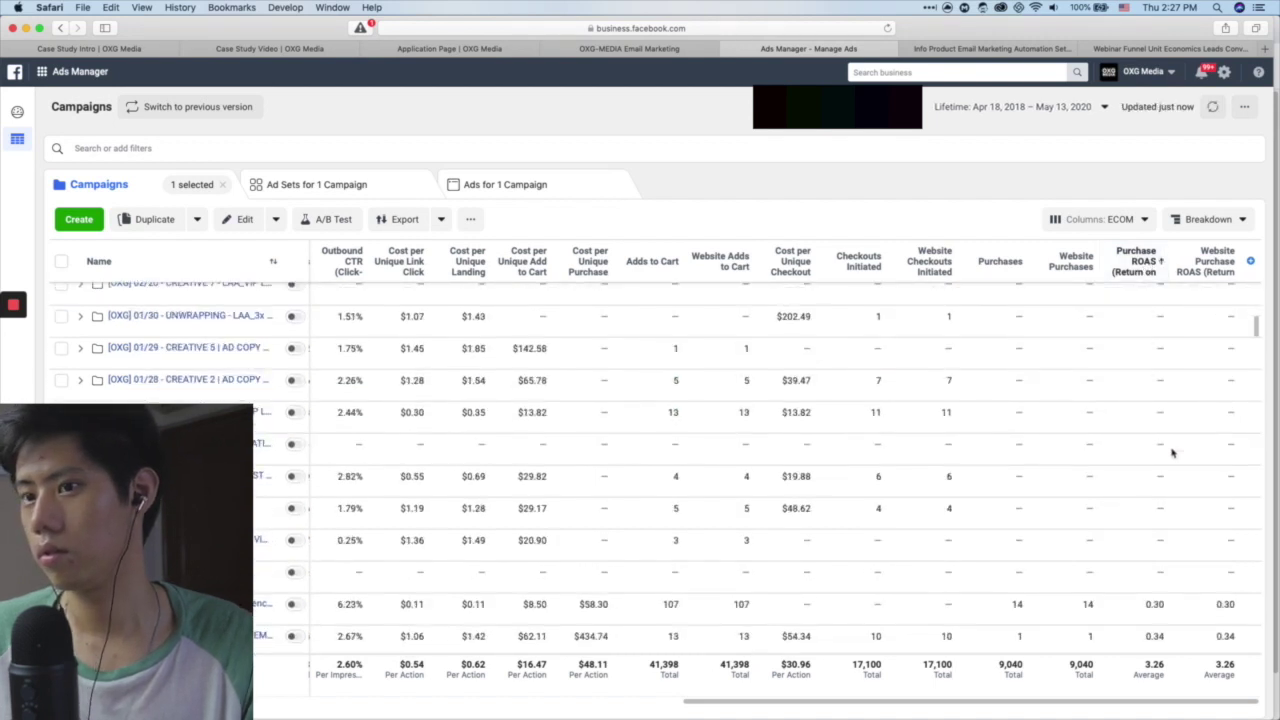
scroll(1173, 451, down, 15)
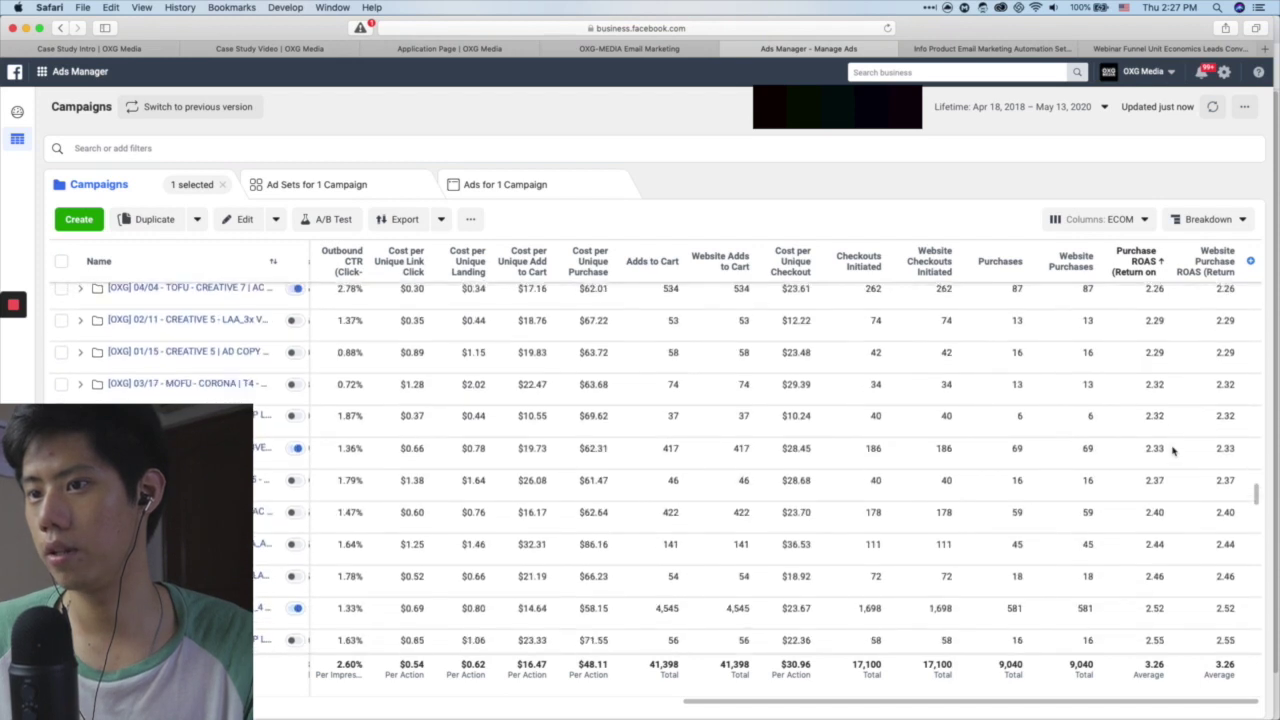
scroll(1173, 451, up, 1)
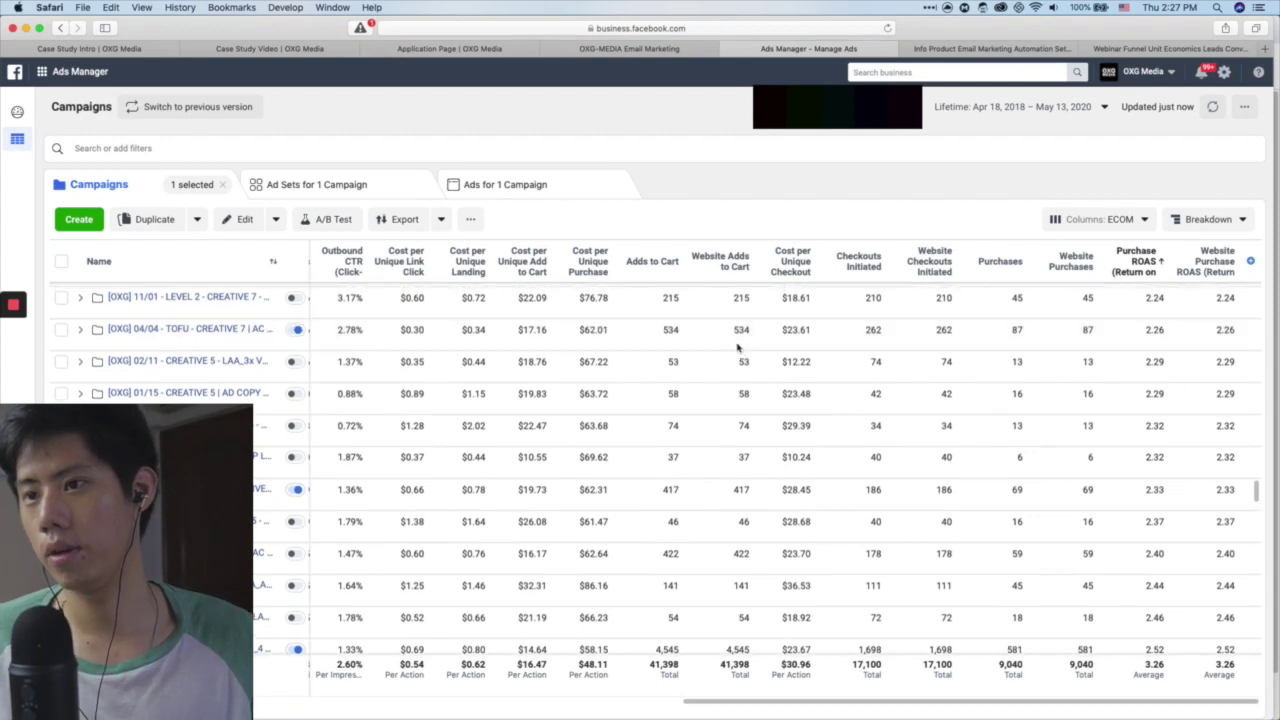
scroll(427, 364, up, 1)
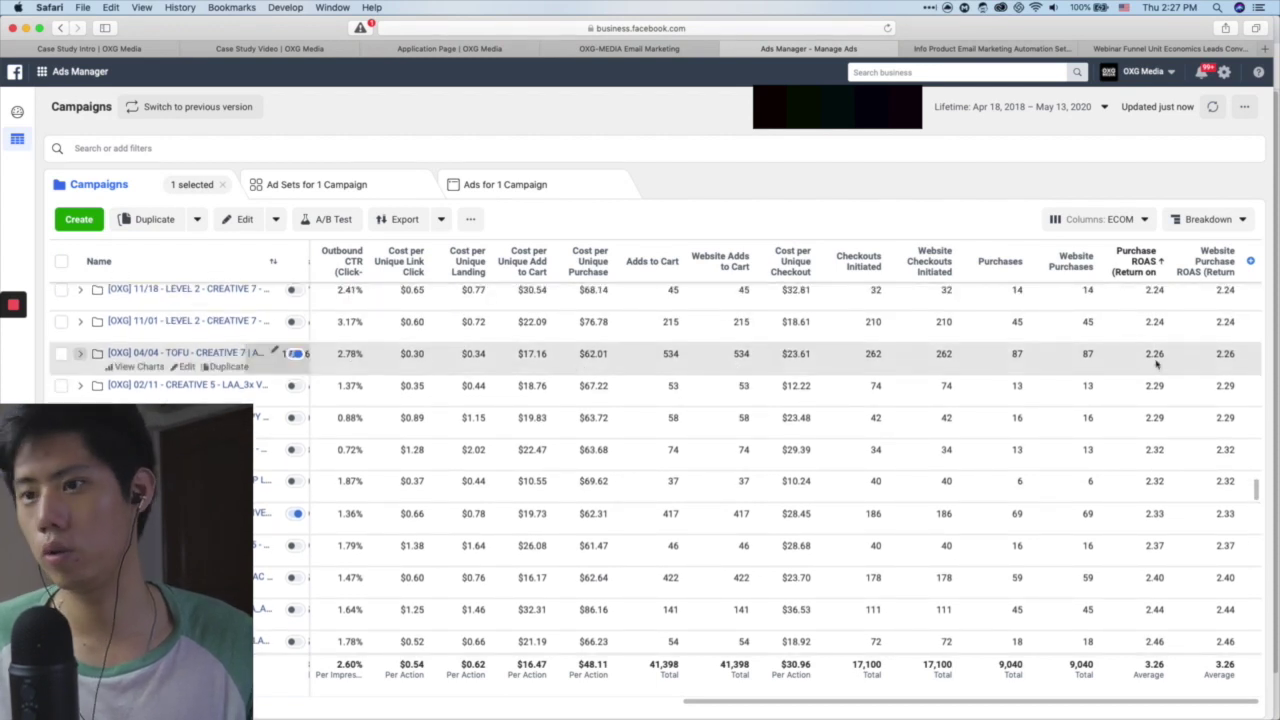
scroll(1100, 500, down, 5)
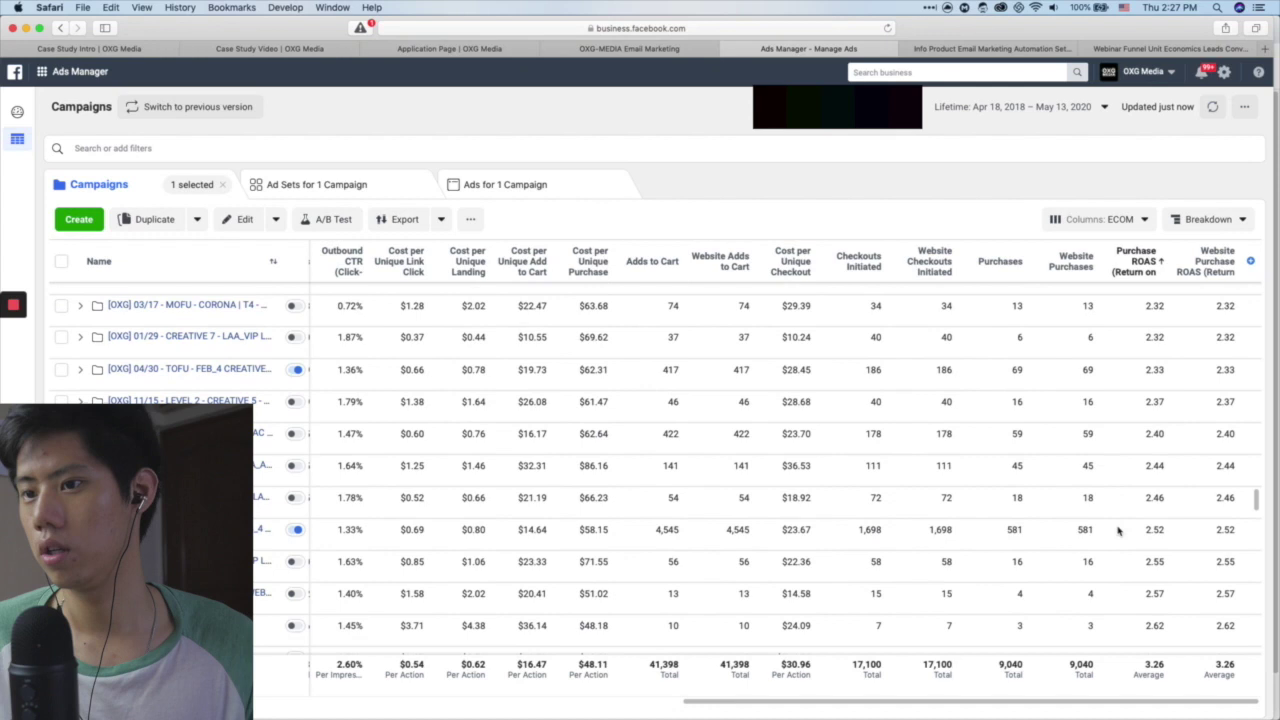
scroll(745, 420, up, 3)
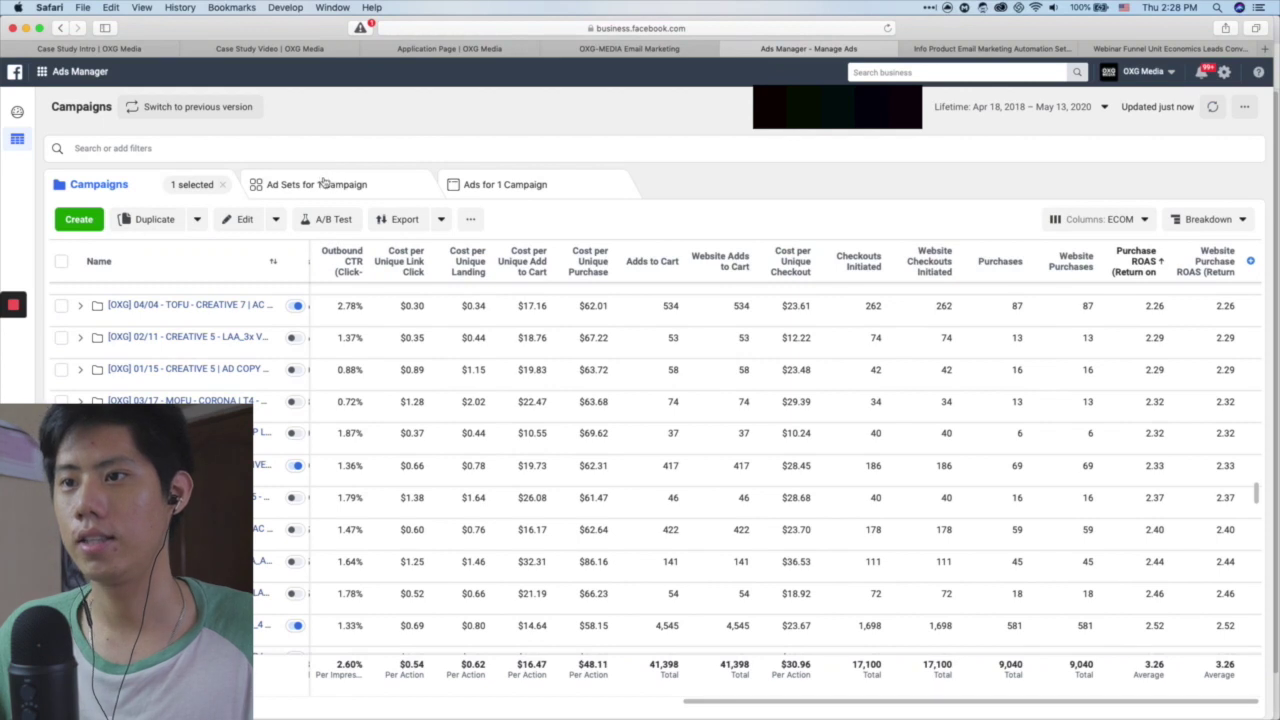
- Clear the campaign selection and open Manage Rules from the toolbar's more-options menu
click(223, 185)
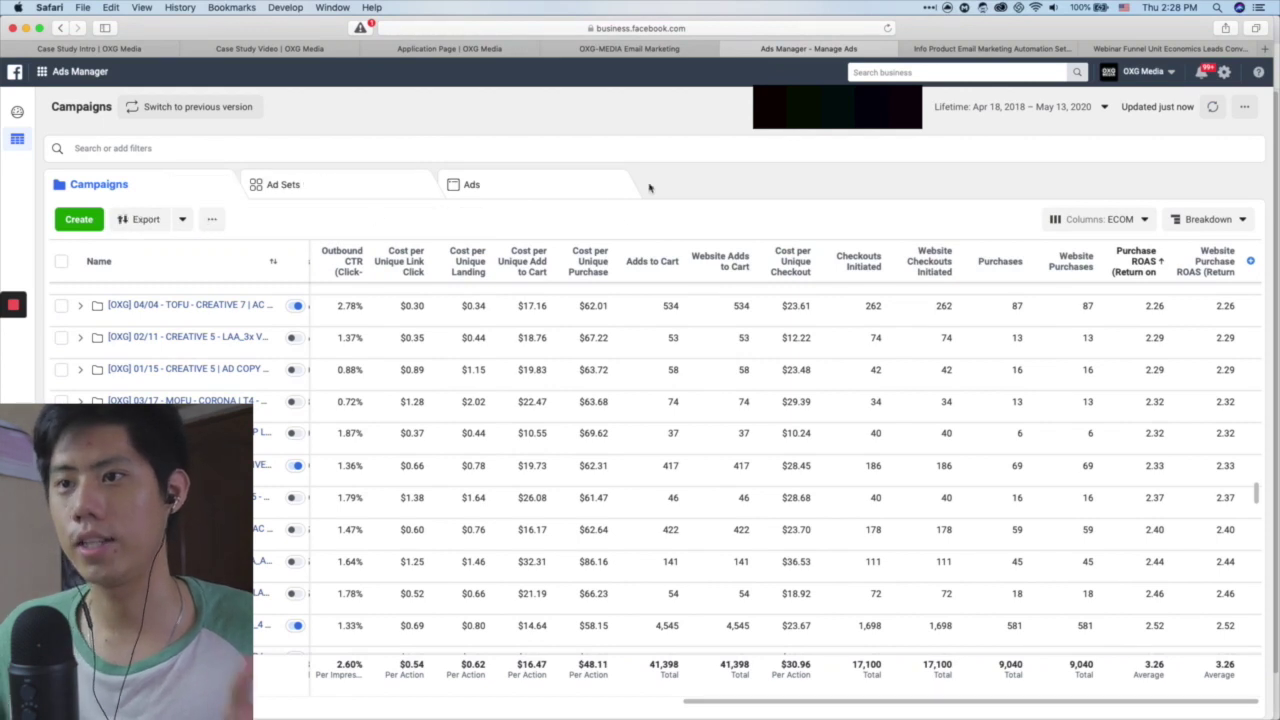
click(284, 187)
click(153, 190)
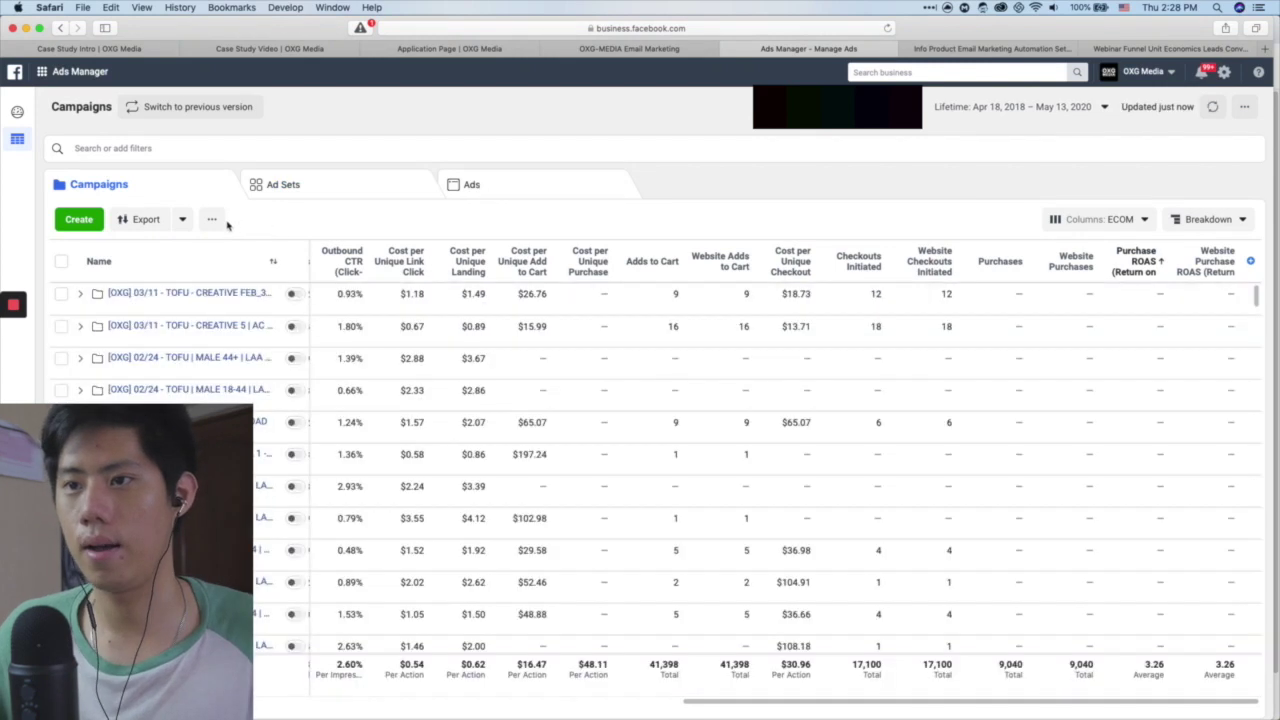
click(211, 219)
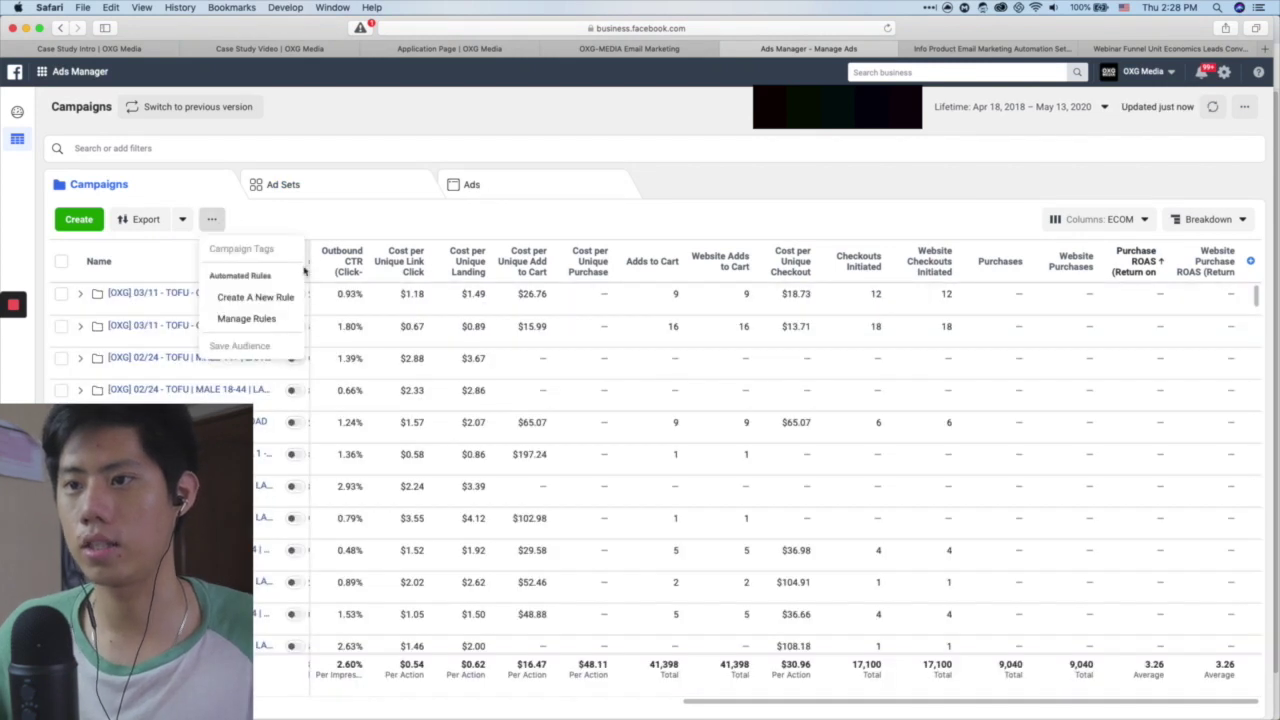
click(265, 319)
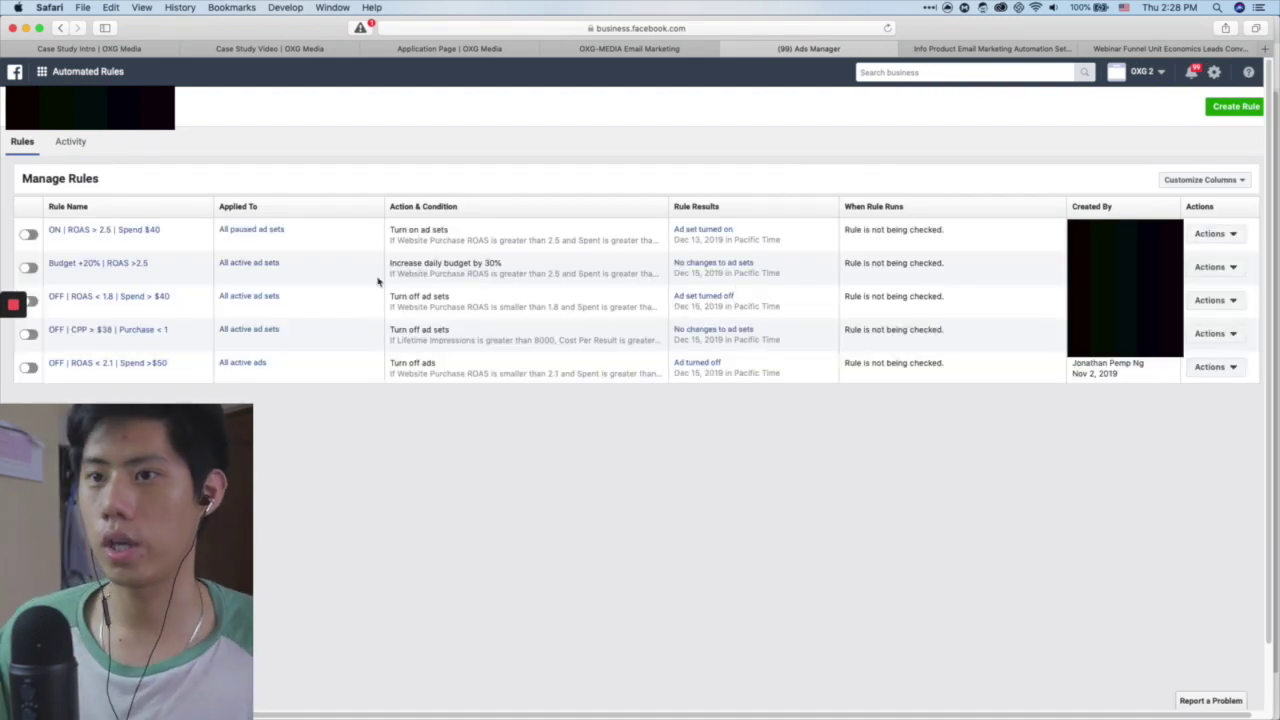
right_click(349, 489)
click(267, 446)
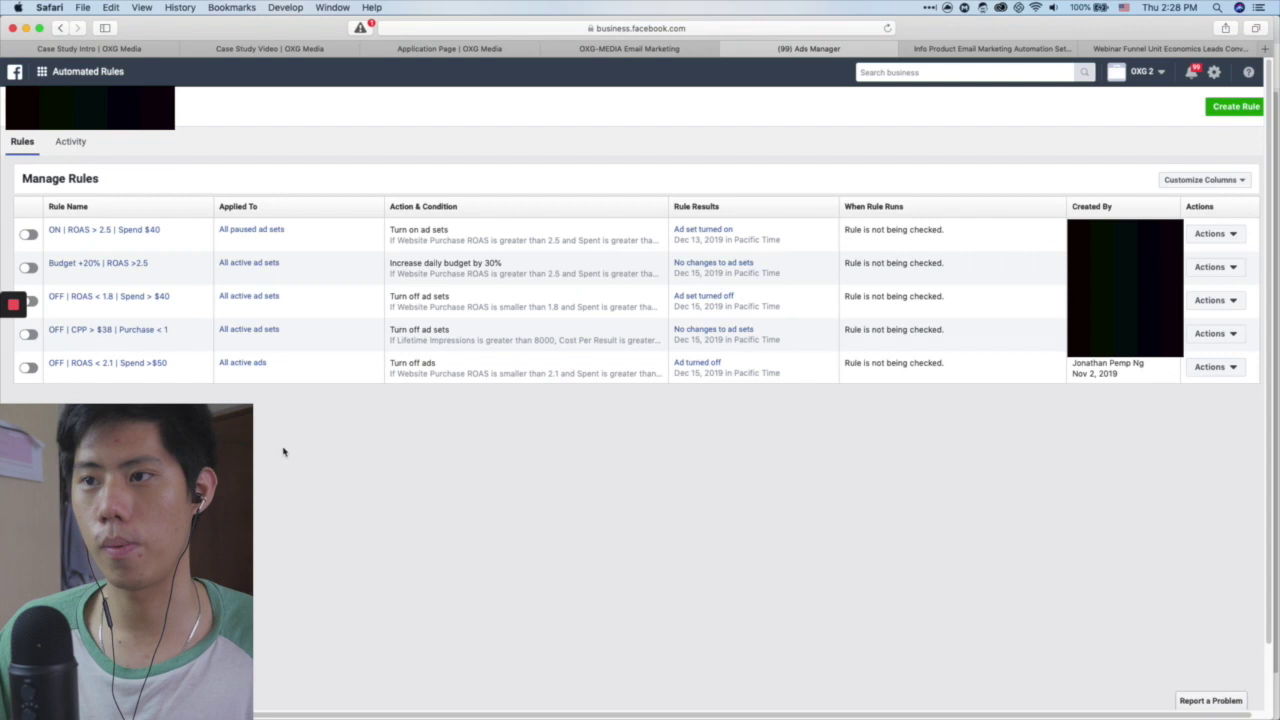
right_click(430, 447)
key(Escape)
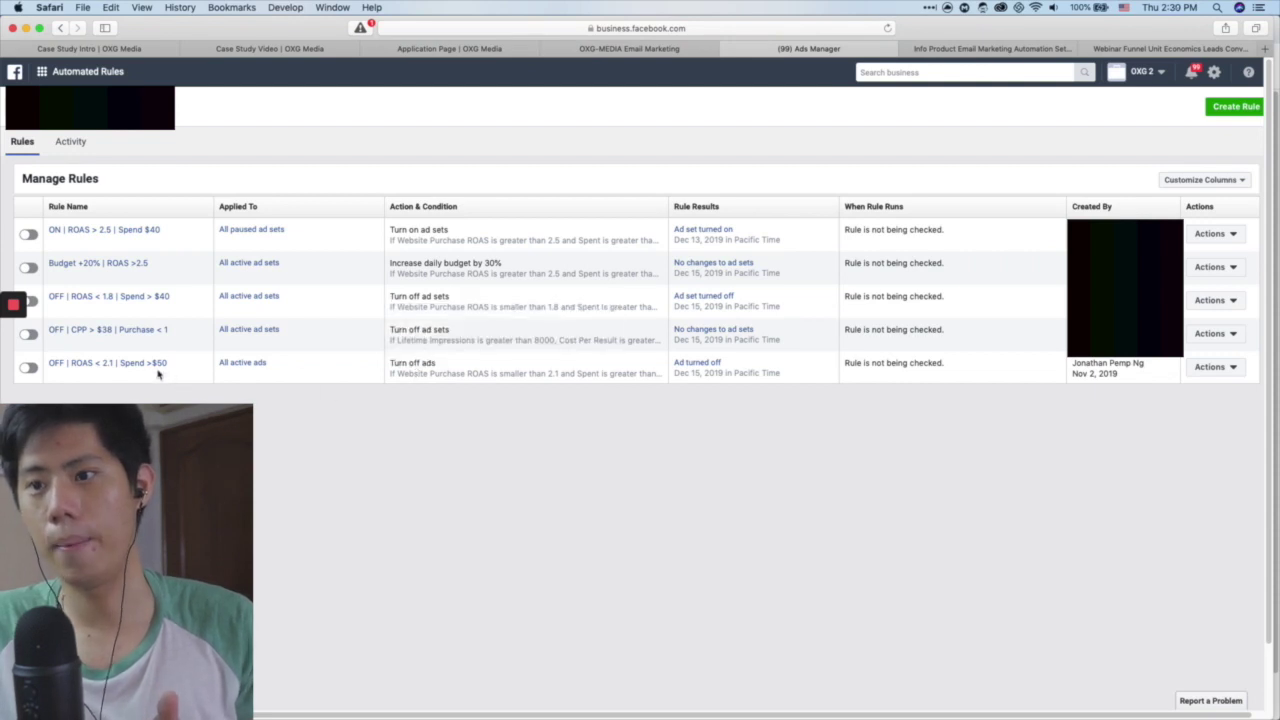
- Open the 'OFF | ROAS < 2.1 | Spend >$50' rule, review its conditions, and close it unsaved
click(103, 366)
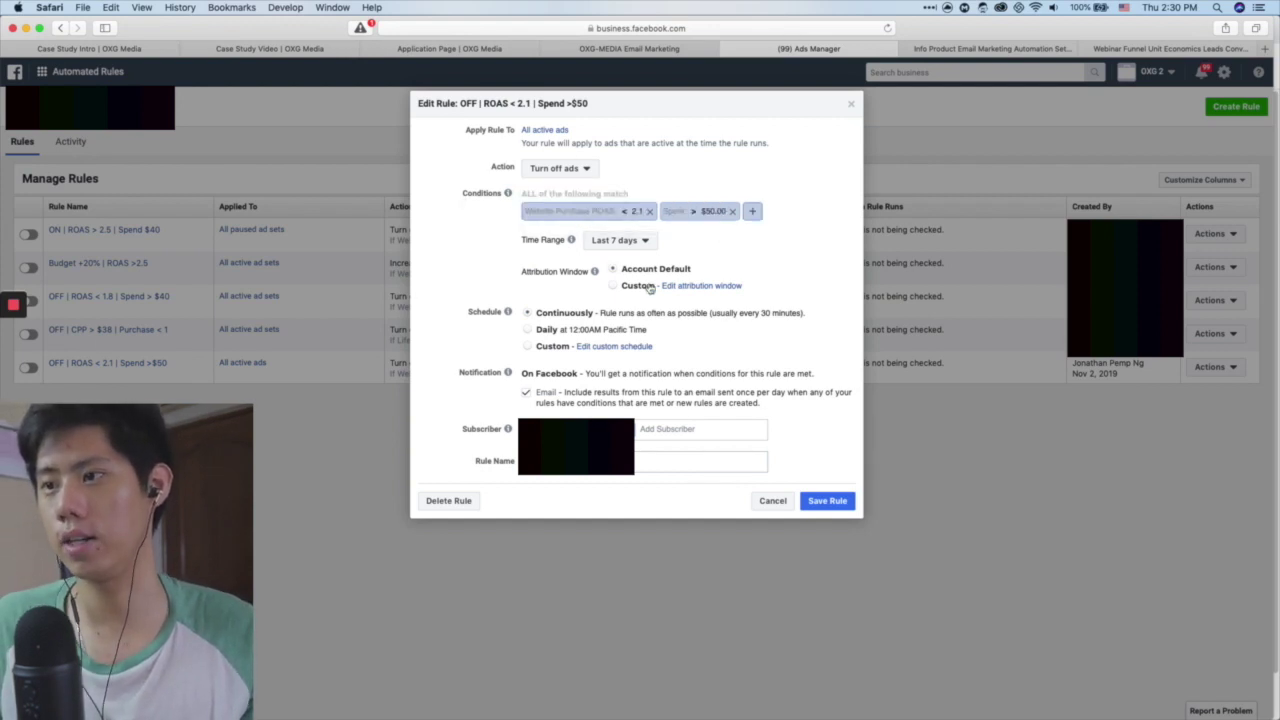
click(562, 235)
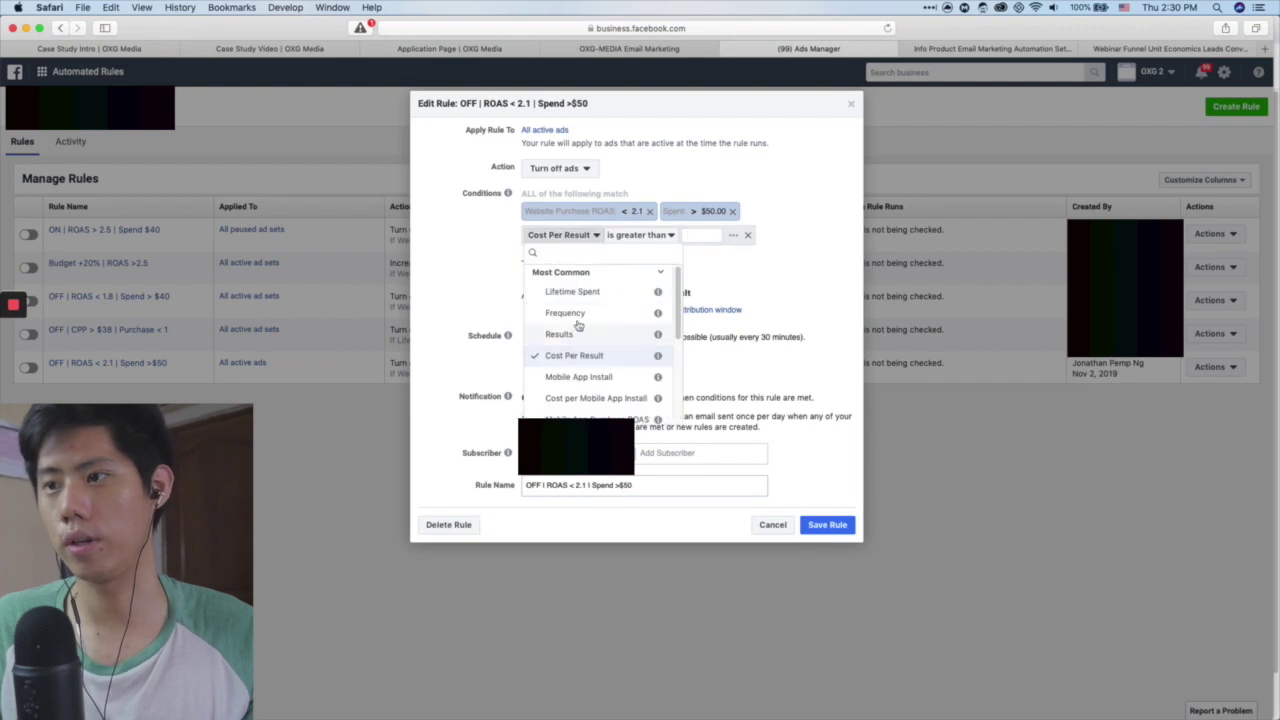
click(480, 252)
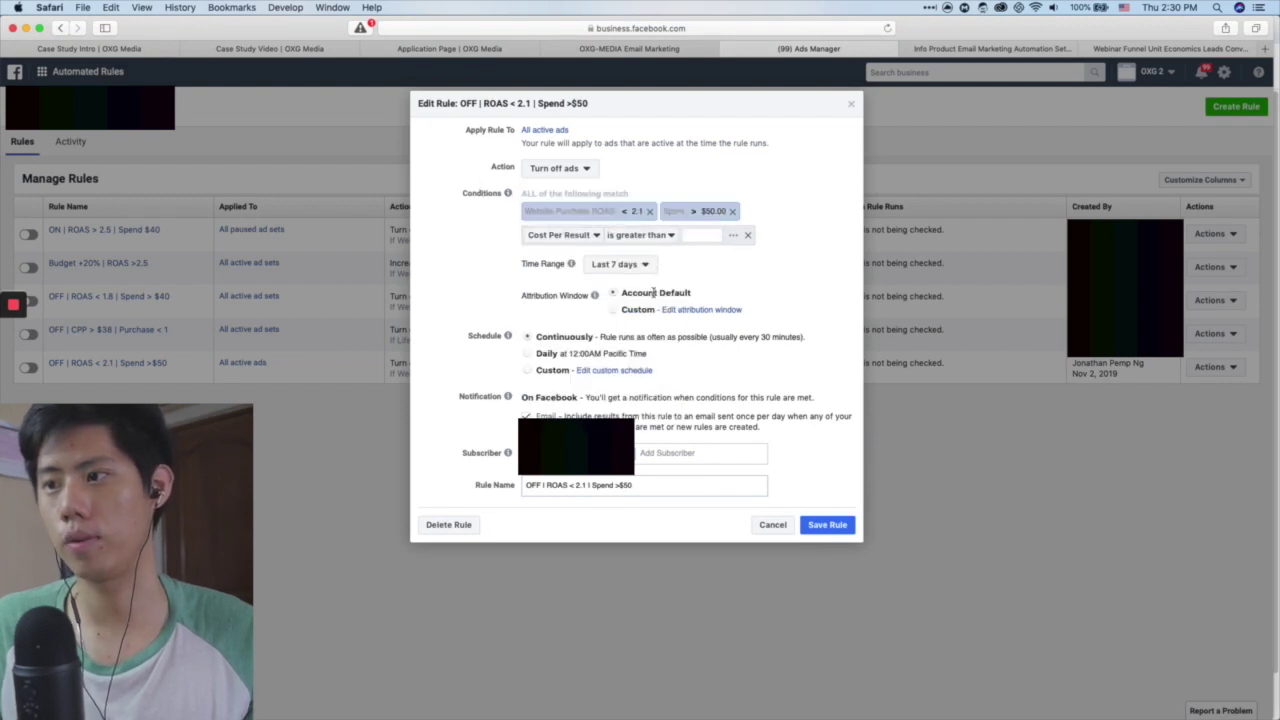
right_click(836, 184)
key(Escape)
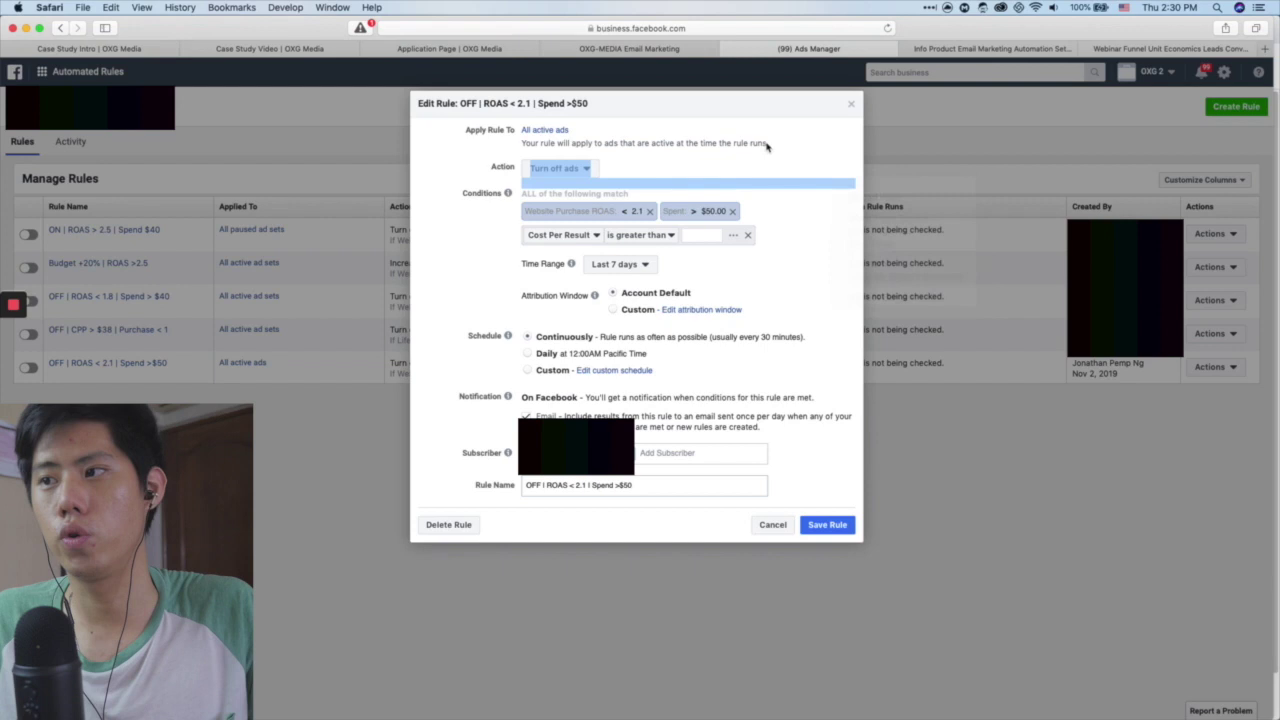
drag(767, 145, 701, 141)
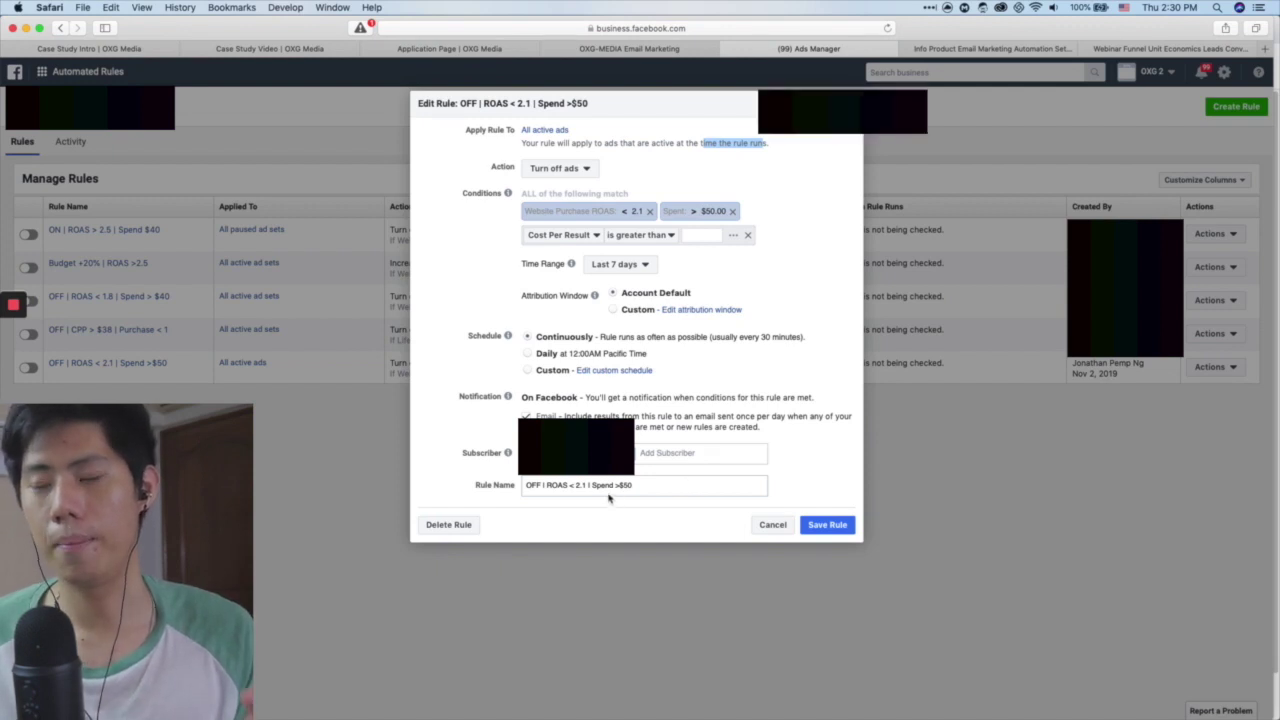
key(Escape)
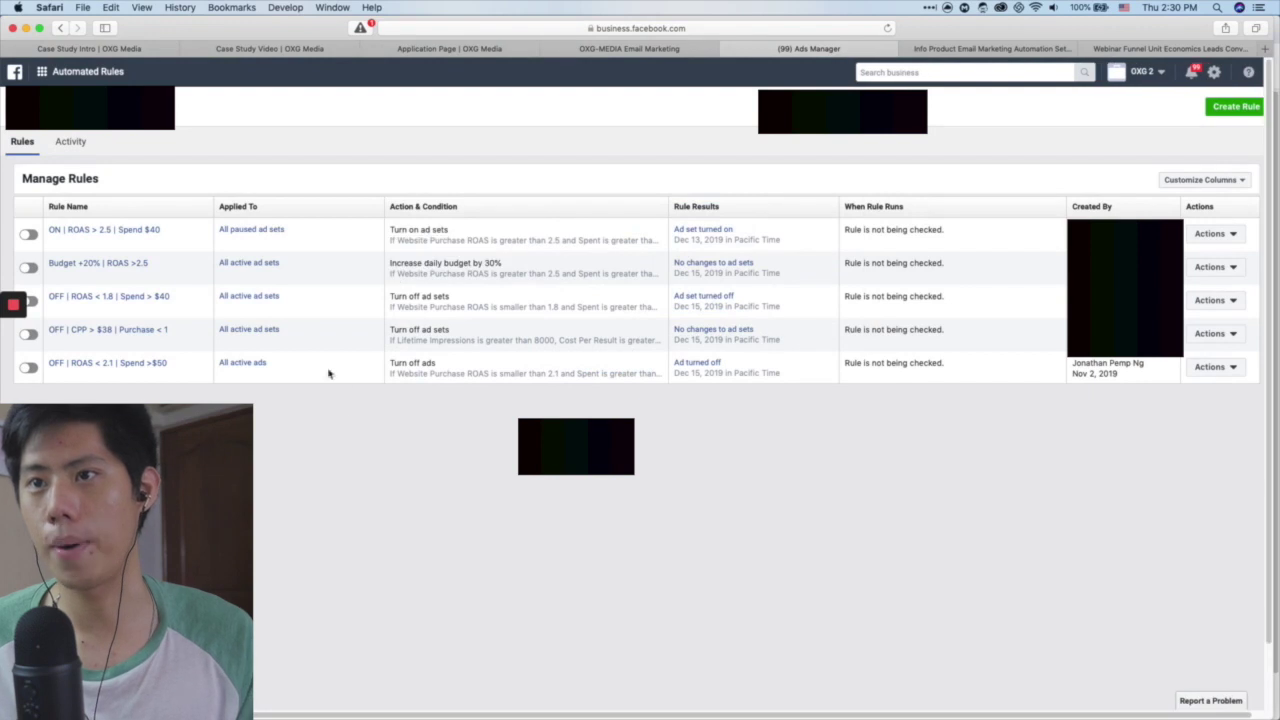
- Go back to the ECOM campaigns table, scroll to the ROAS columns, and sort by name descending
click(63, 28)
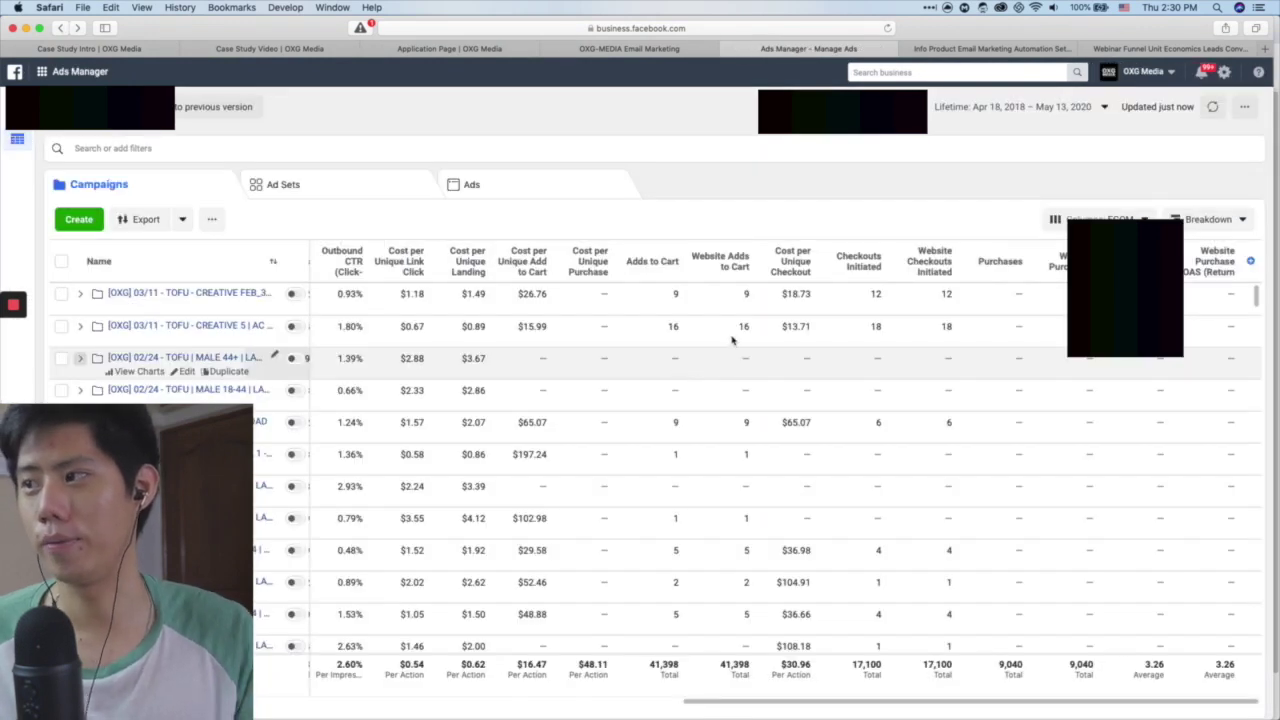
scroll(867, 430, left, 15)
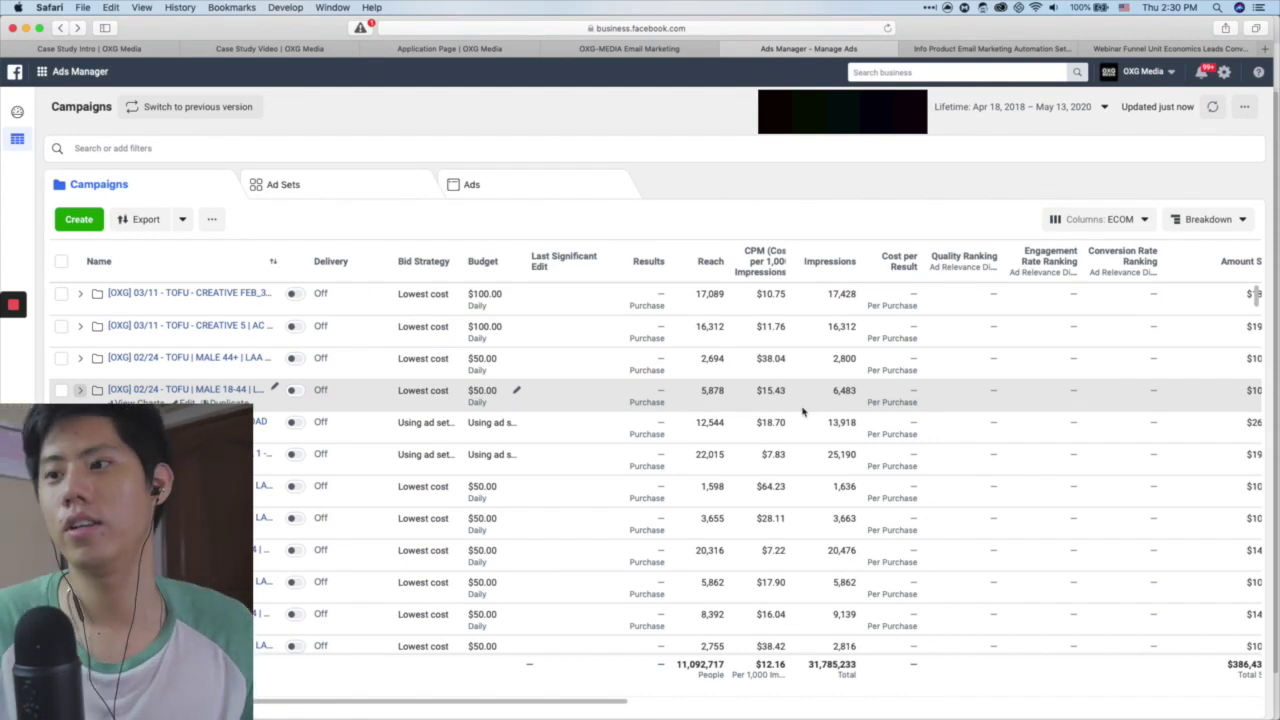
scroll(760, 380, right, 2)
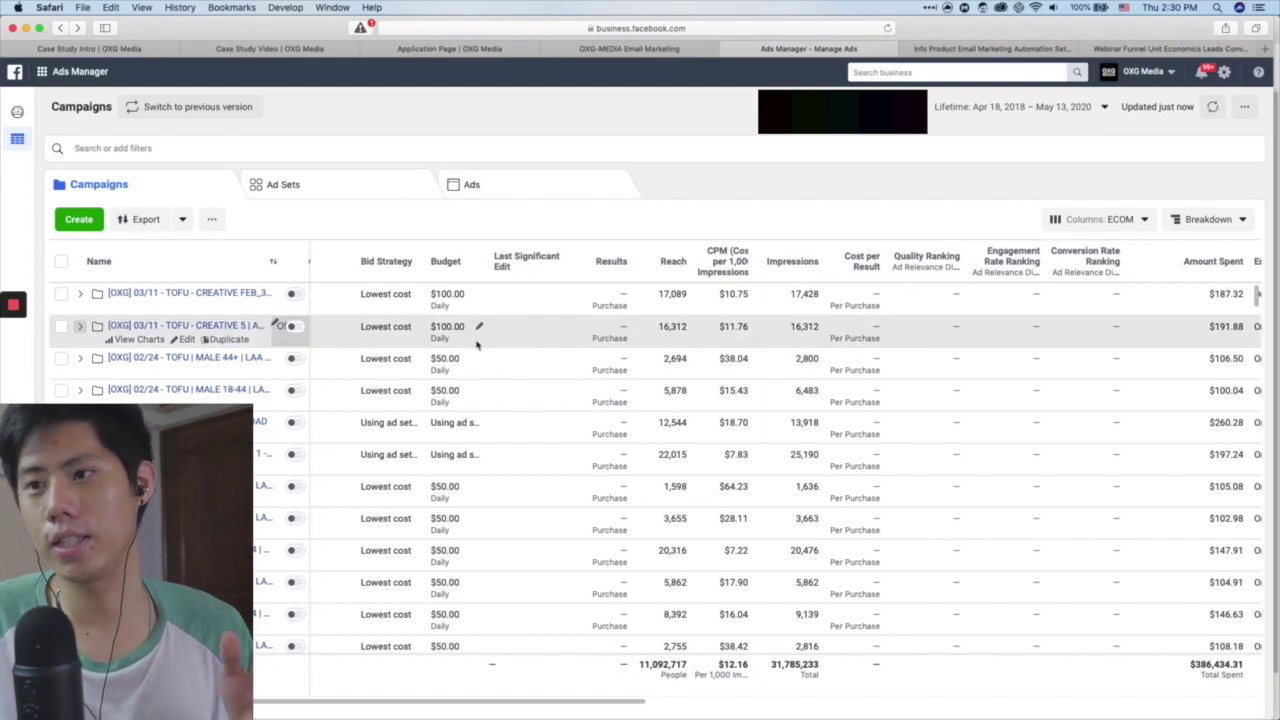
scroll(476, 344, right, 10)
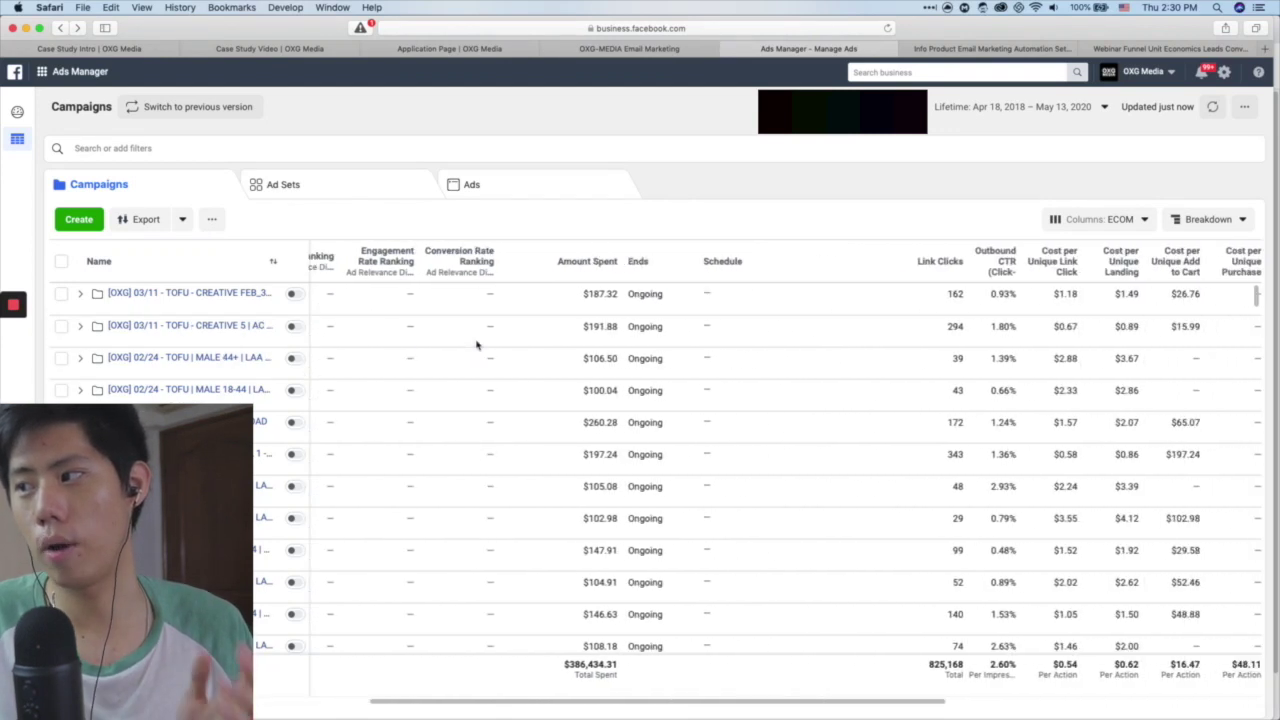
scroll(476, 344, right, 10)
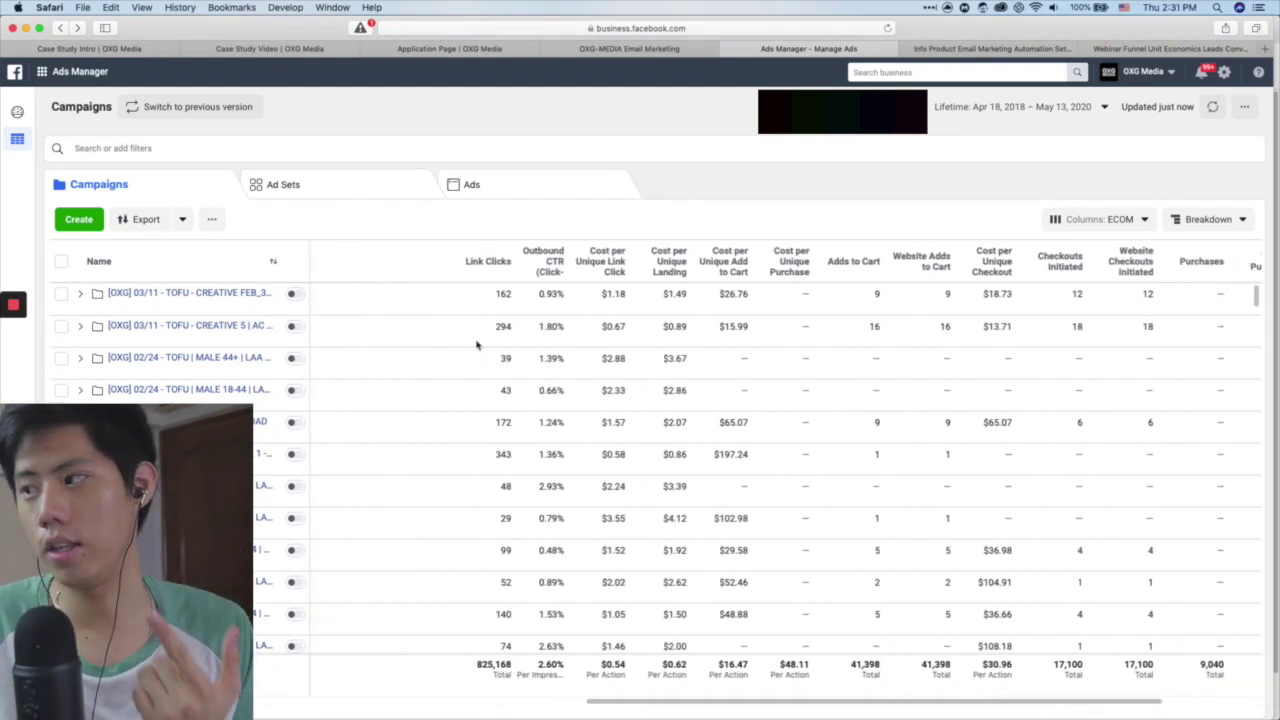
scroll(476, 344, right, 5)
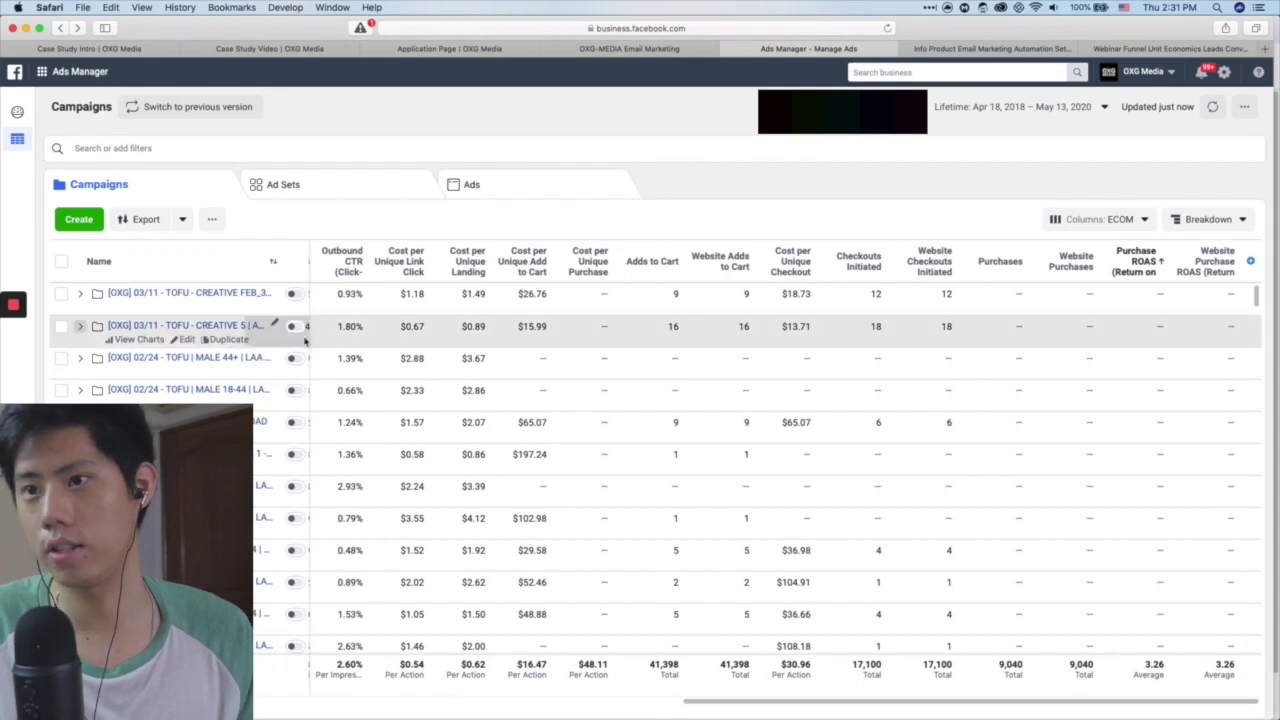
click(293, 265)
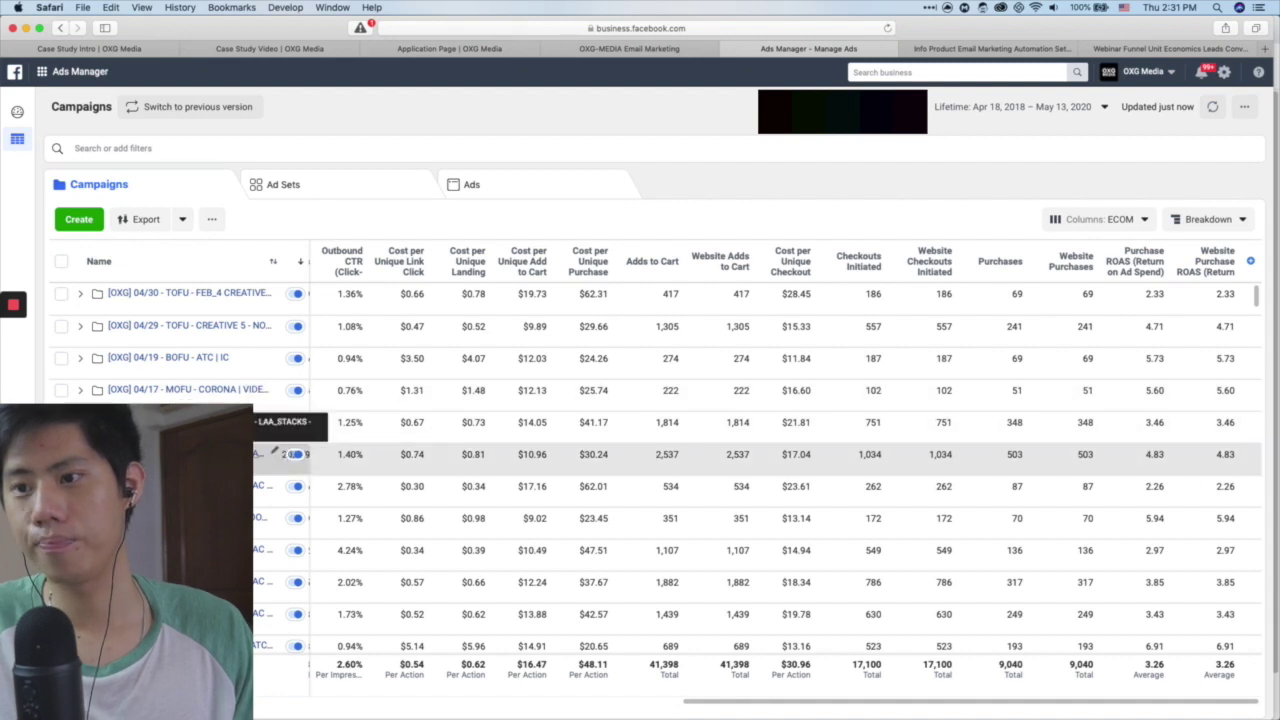
- Open a campaign's ad sets and apply the By Delivery breakdown for Age and Gender
click(275, 452)
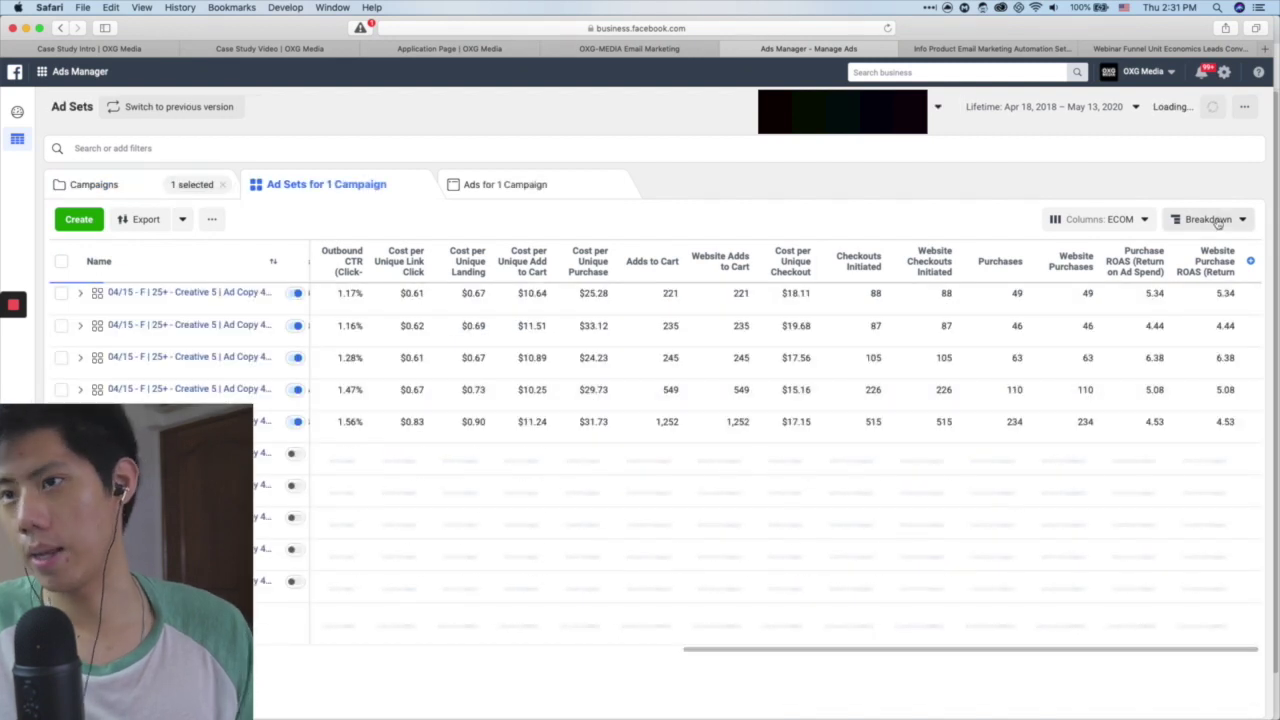
click(1202, 221)
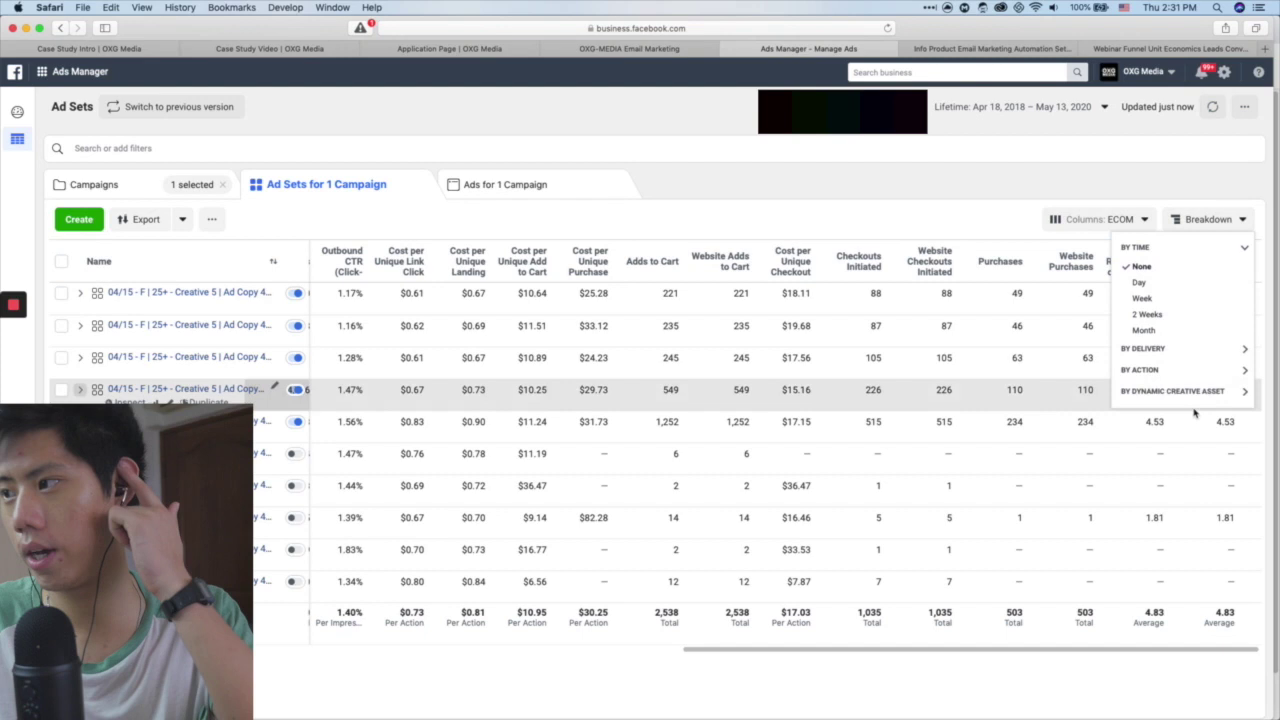
click(1210, 350)
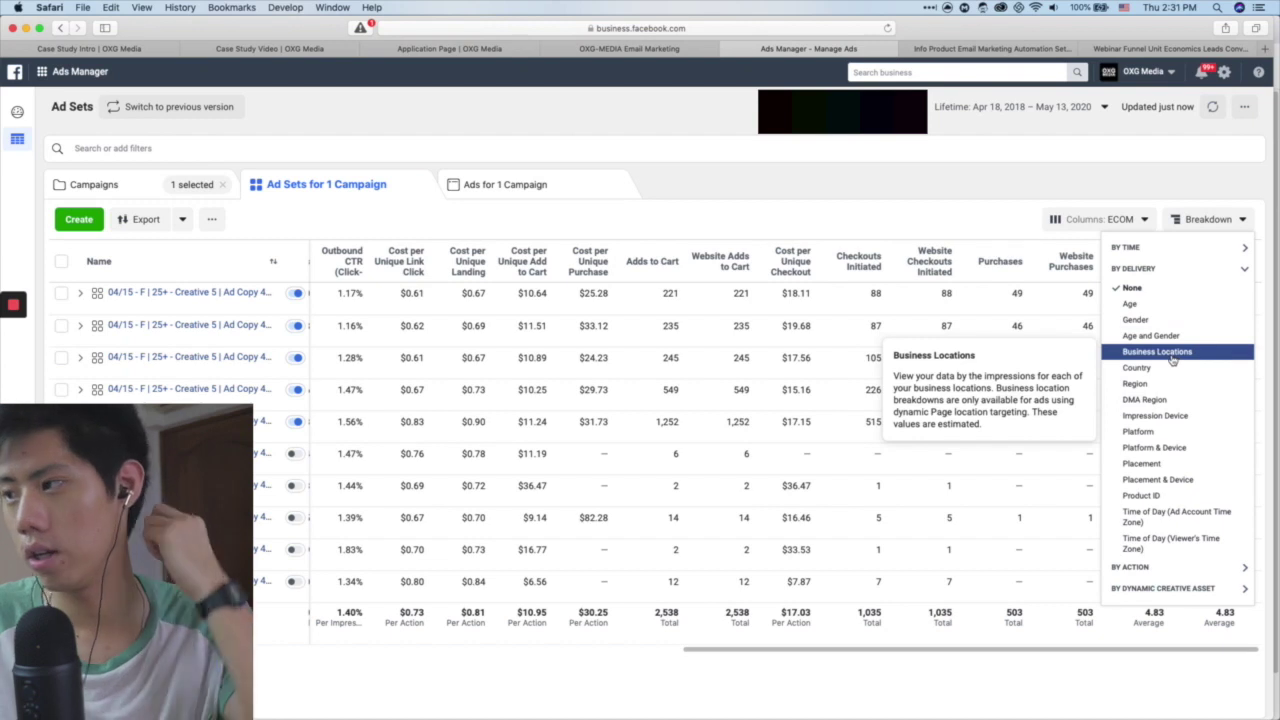
click(1174, 337)
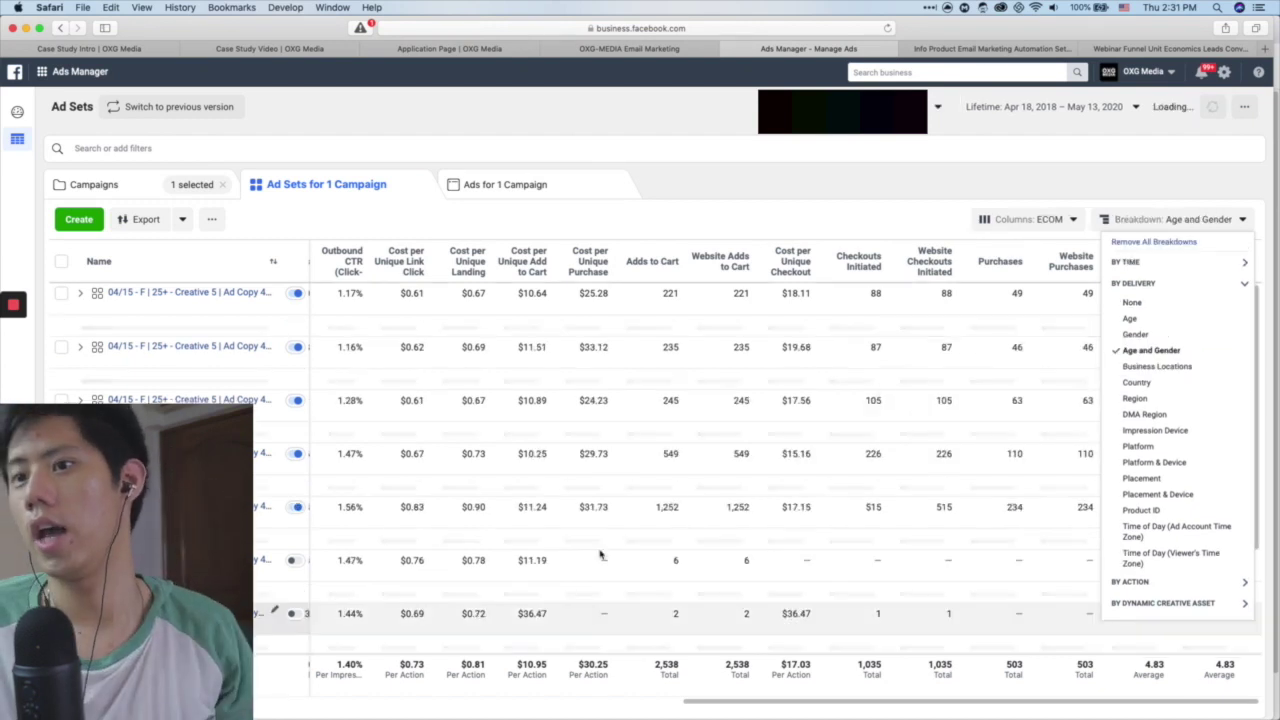
click(646, 121)
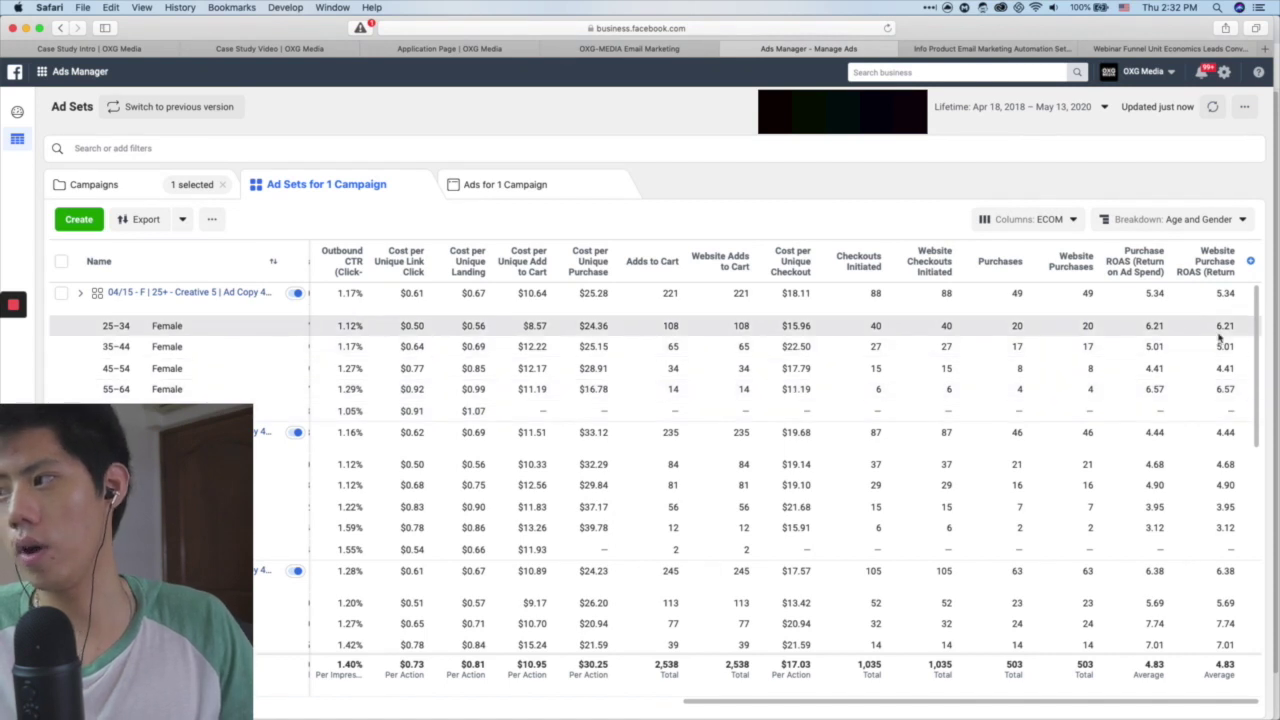
scroll(1187, 385, down, 1)
scroll(1187, 385, down, 2)
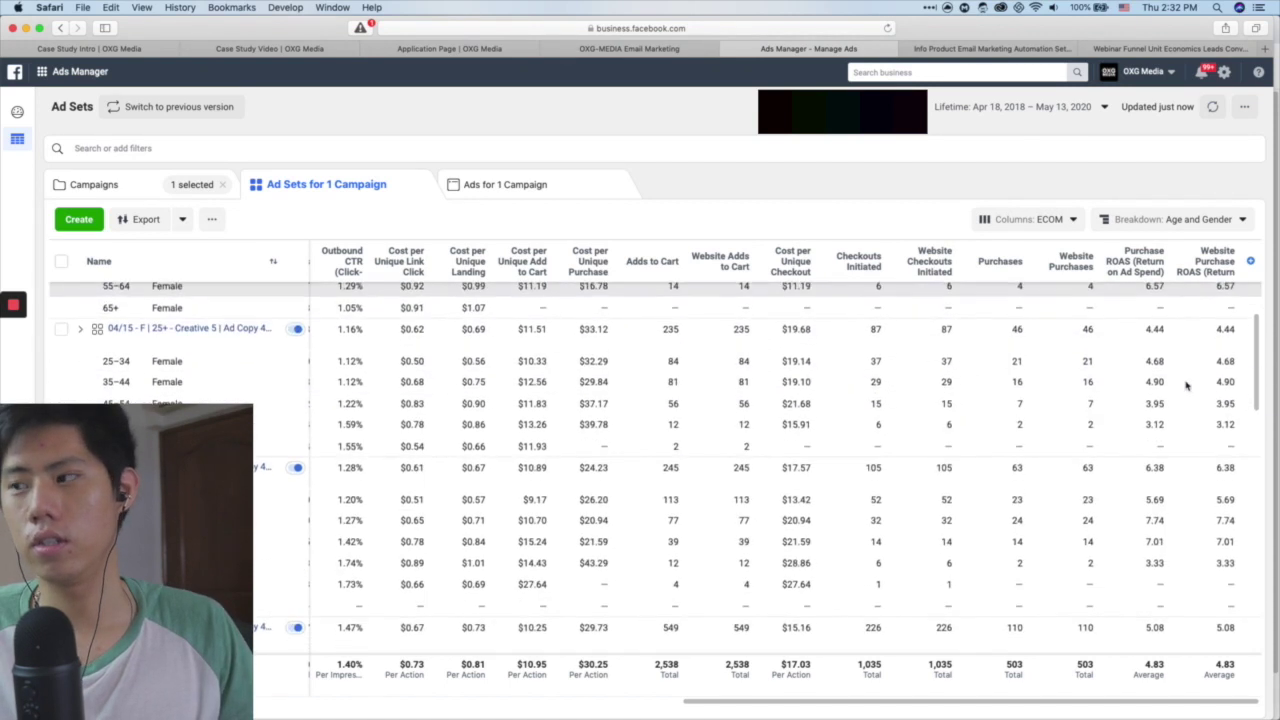
scroll(1187, 385, up, 2)
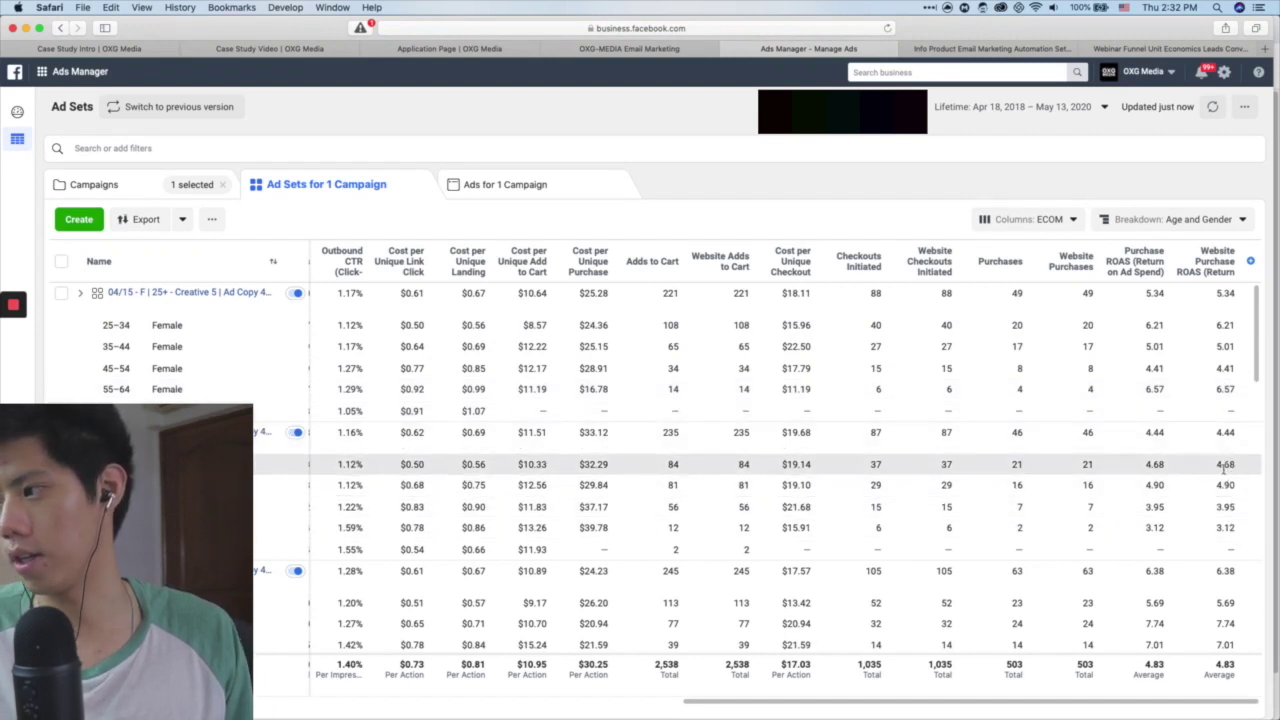
scroll(1228, 468, down, 2)
scroll(1224, 468, down, 1)
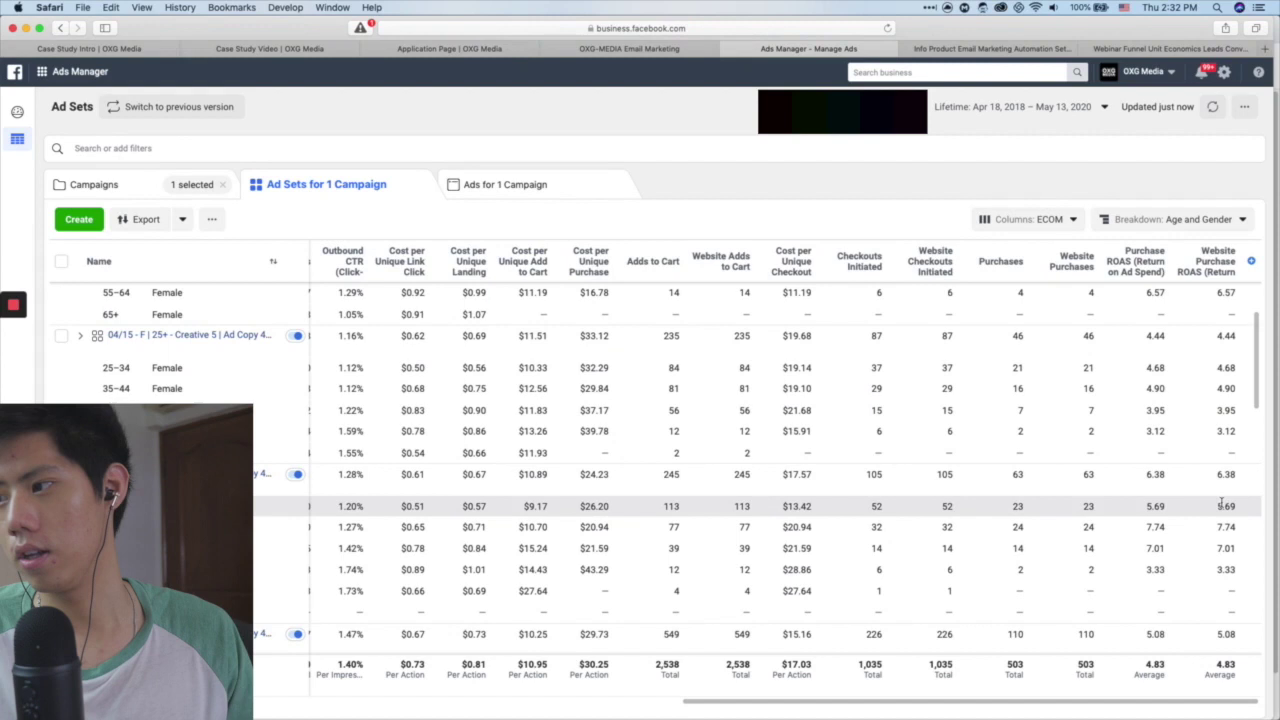
scroll(1203, 570, up, 1)
scroll(1203, 570, up, 3)
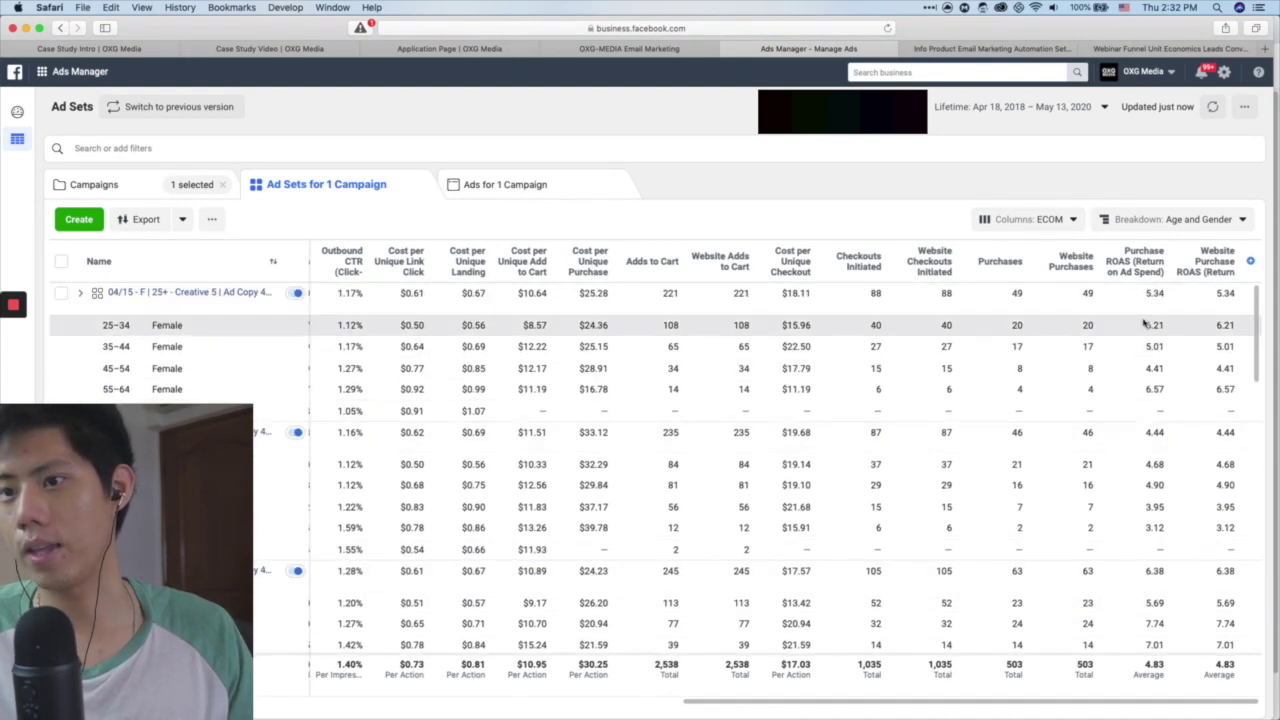
scroll(1118, 466, down, 2)
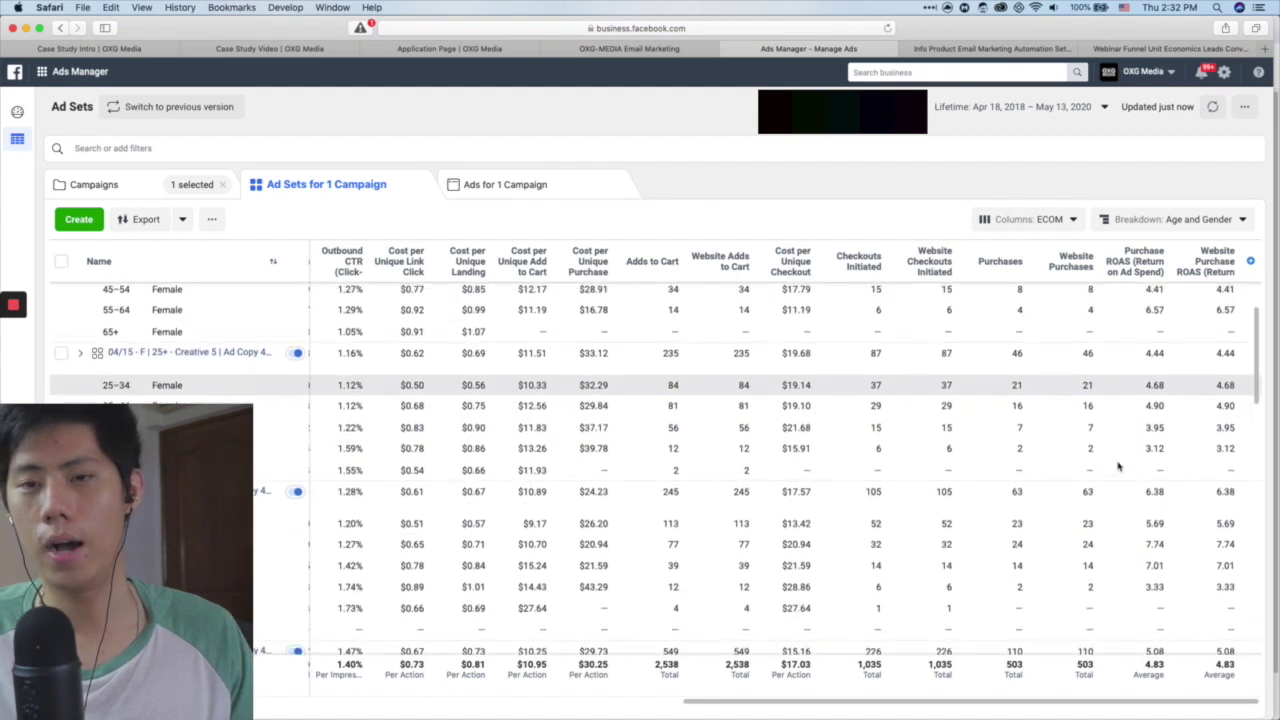
scroll(1118, 466, up, 2)
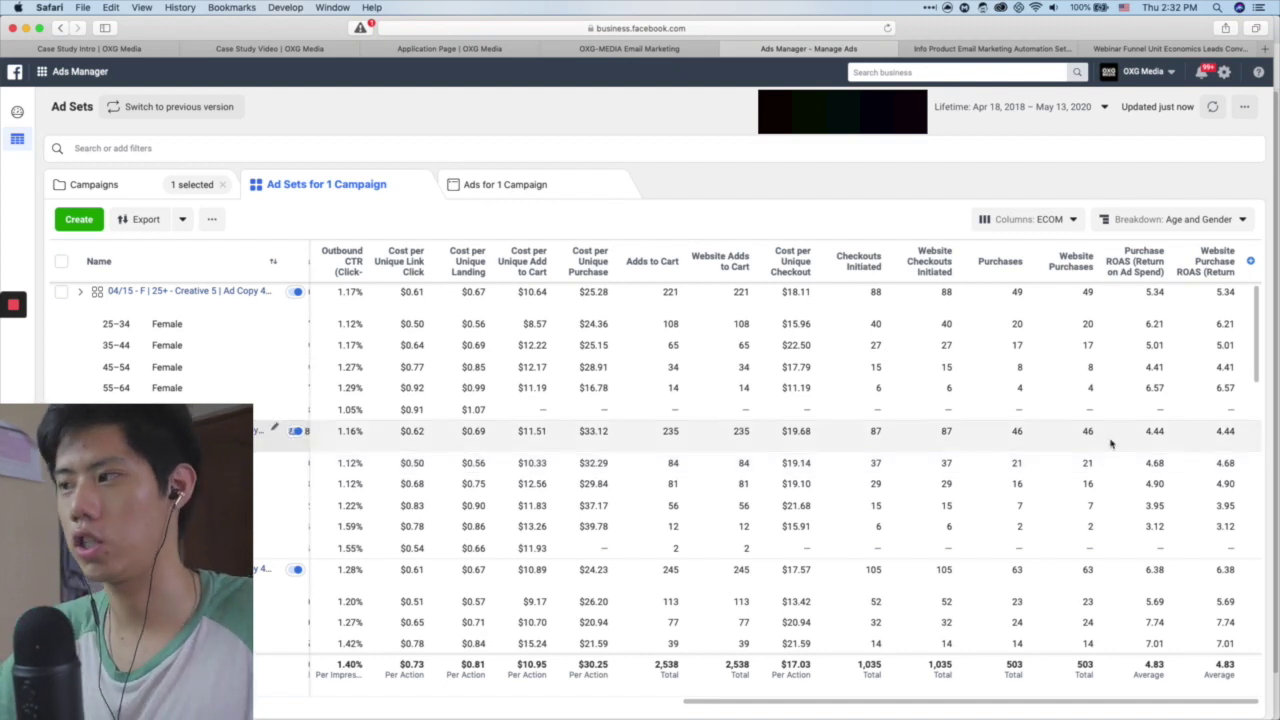
mouse_move(1142, 279)
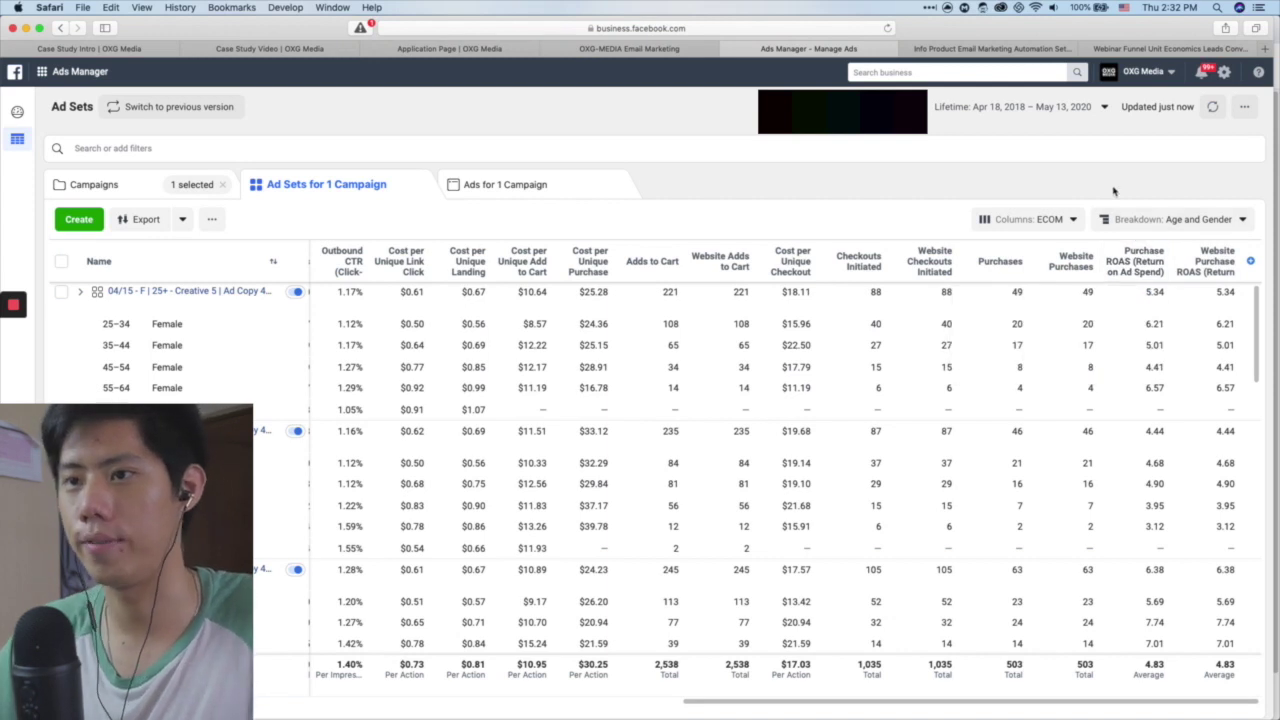
- Switch to the Campaigns tab, keeping the age and gender breakdown applied to all campaigns
click(138, 182)
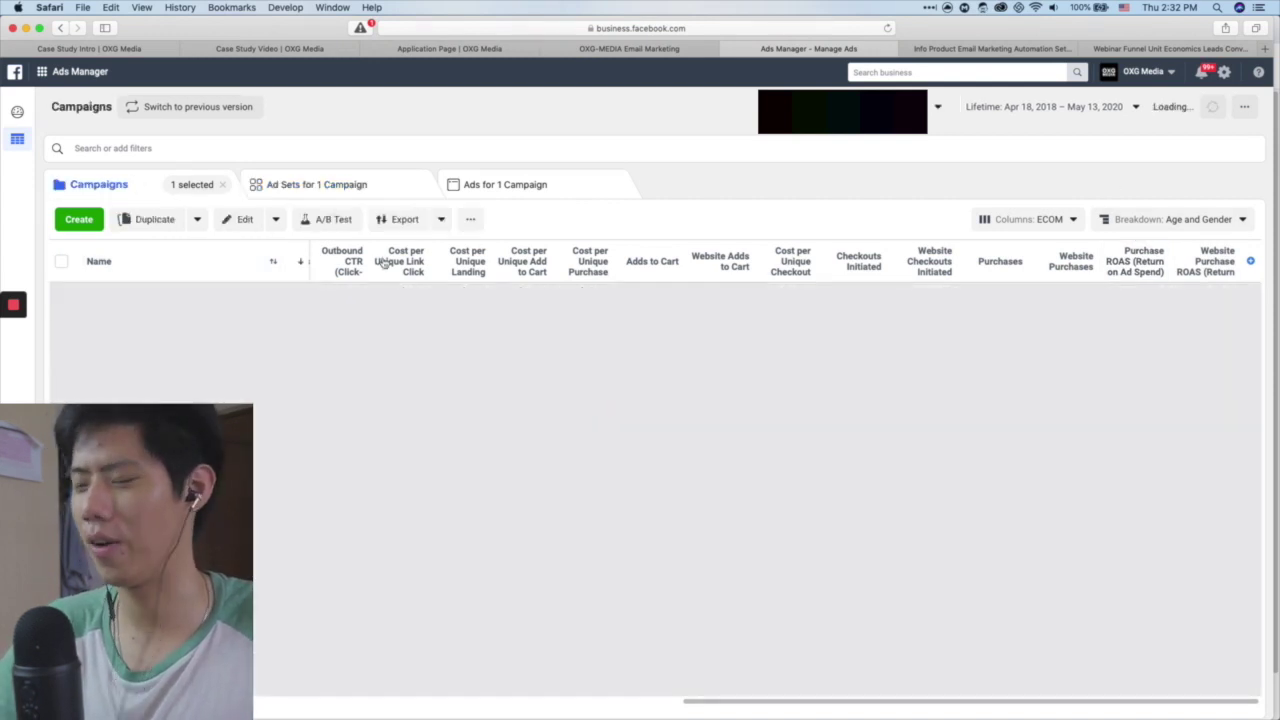